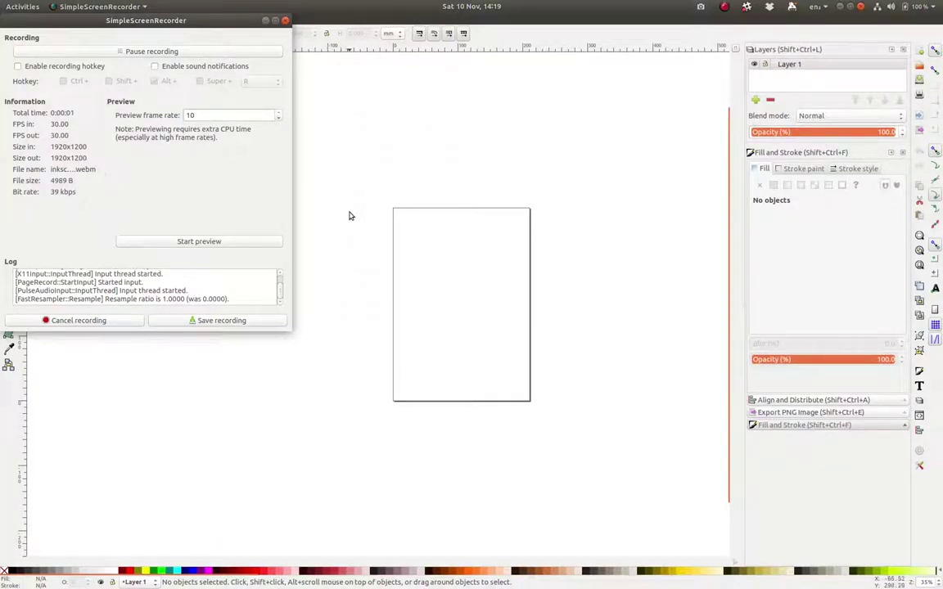
Step: Focus the Inkscape window so the blank new document shows instead of the recorder controls
click(348, 215)
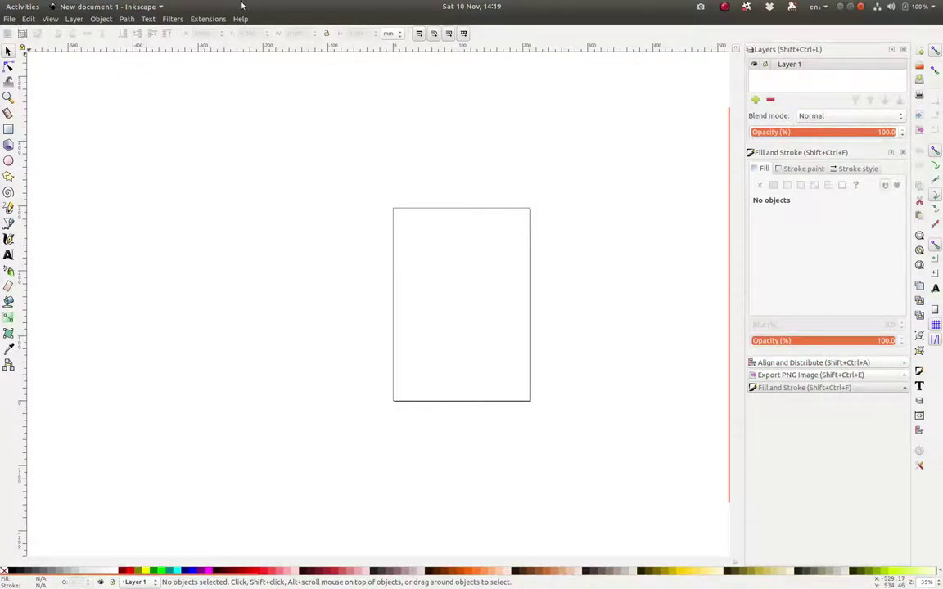
Step: Import YouTube_Logo_2017.svg from the youtube-channel-art folder into the document
click(9, 19)
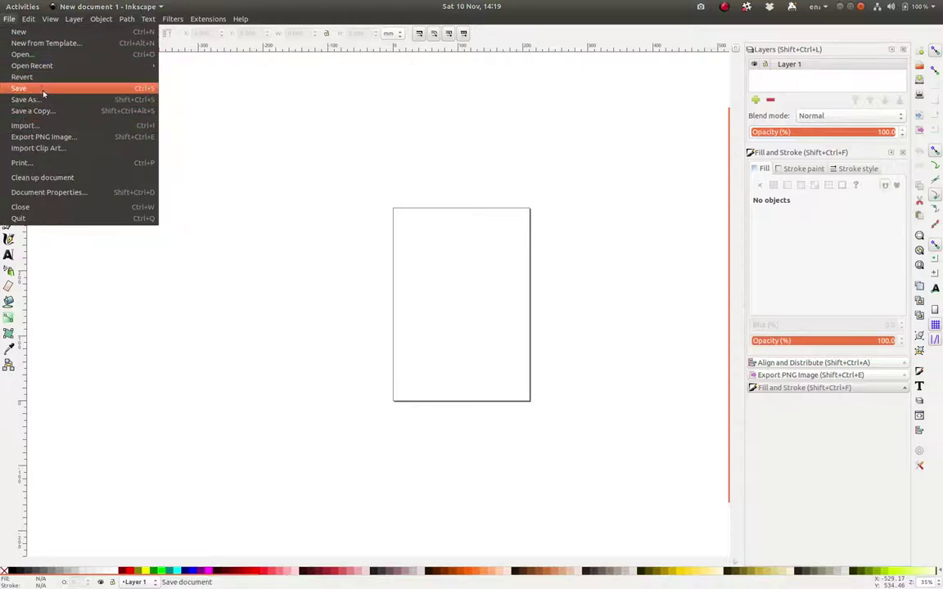
click(55, 126)
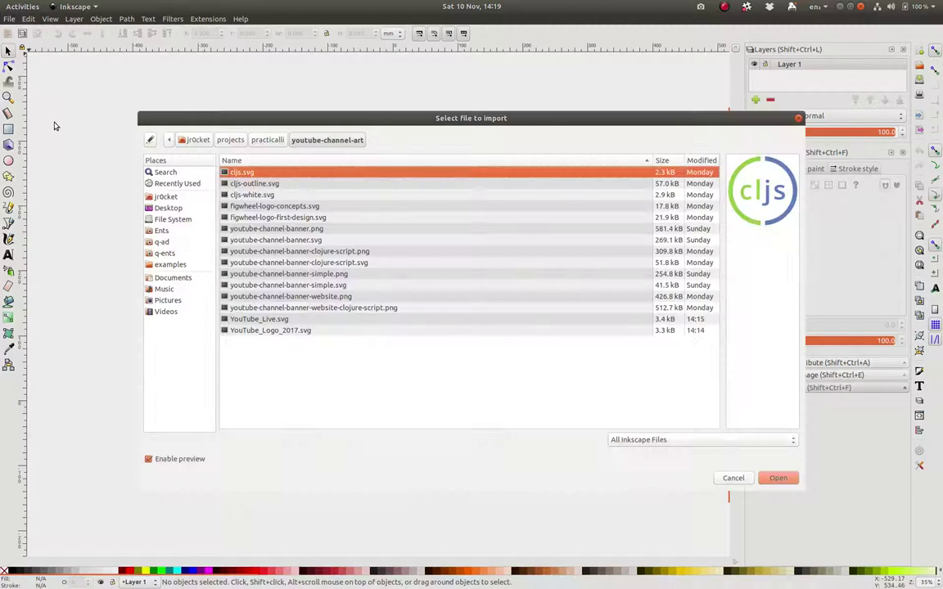
click(297, 320)
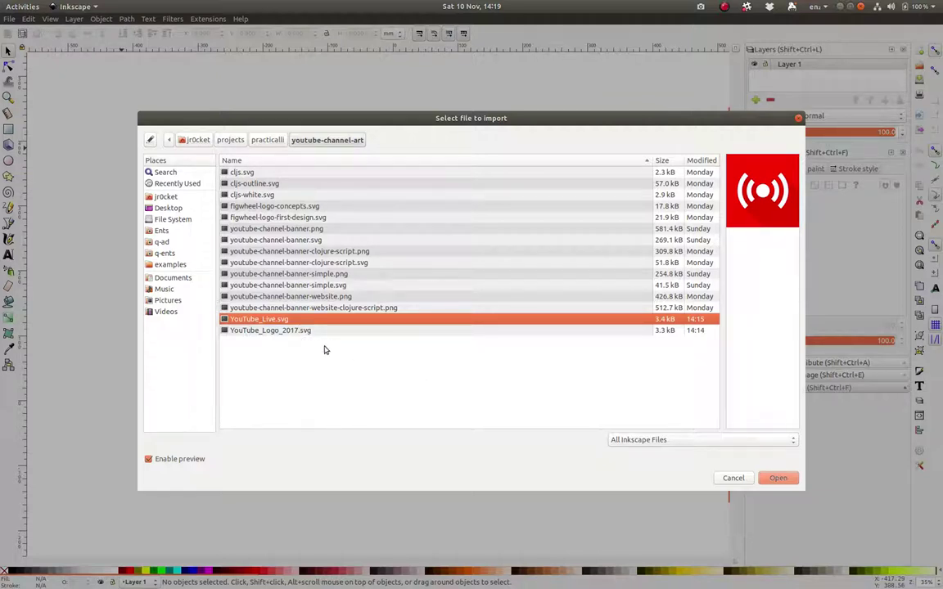
click(274, 330)
click(777, 478)
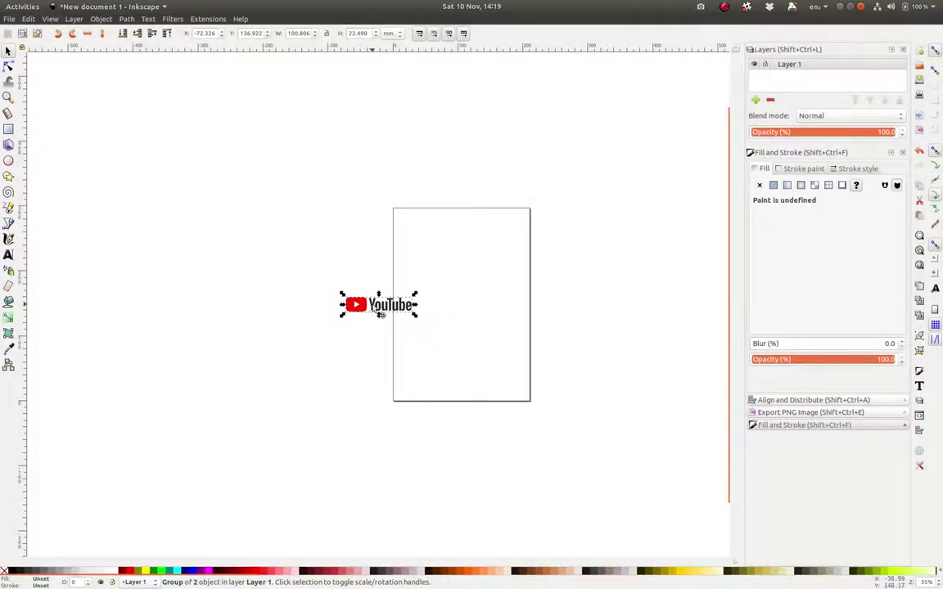
Step: Move the YouTube logo to the page's top-left and enlarge it to about 124.5 × 27.8 mm
drag(381, 312, 443, 238)
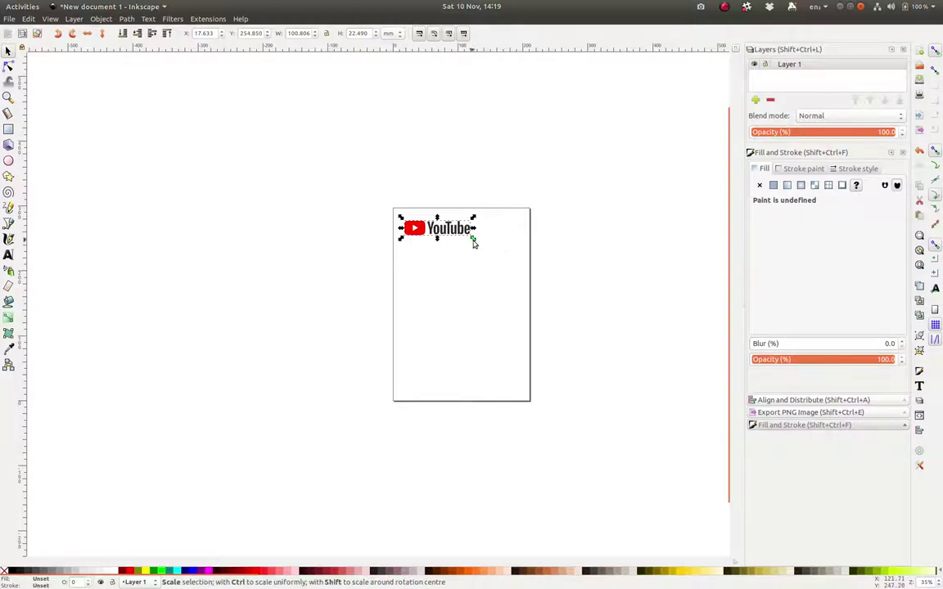
drag(473, 242, 520, 245)
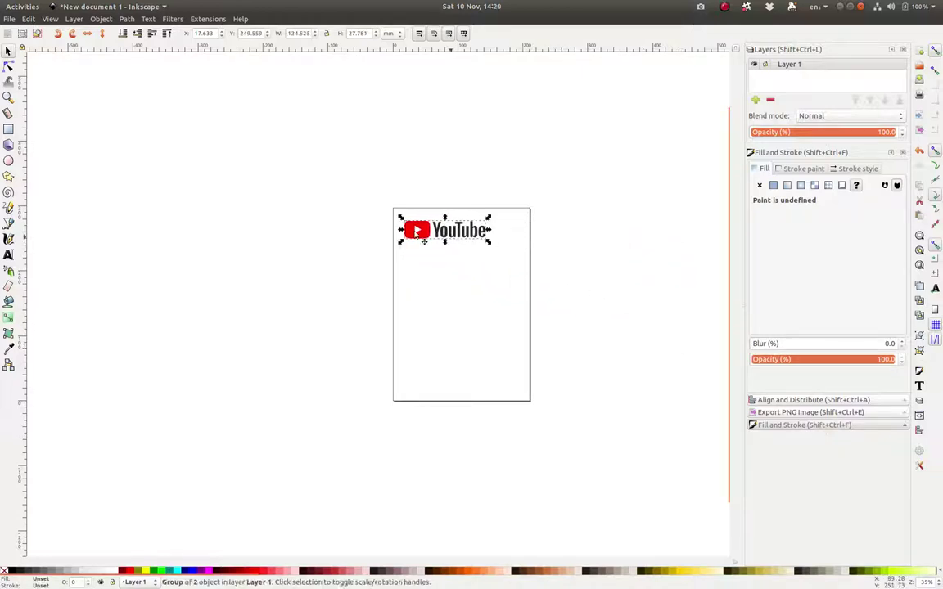
click(124, 143)
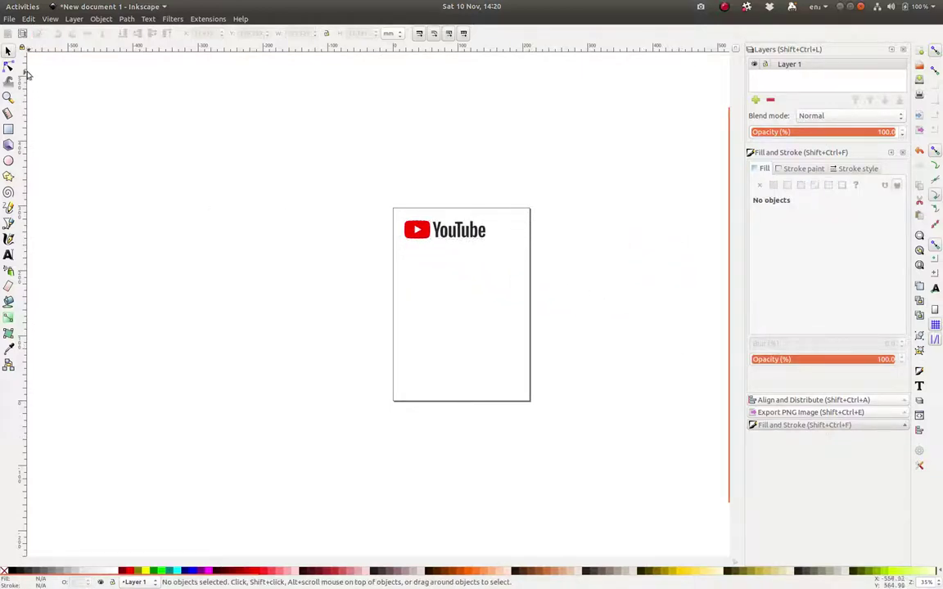
Step: Import YouTube_Live.svg, scale it to about 42.6 mm square and place it left of the page
click(9, 19)
click(9, 19)
click(9, 19)
click(15, 126)
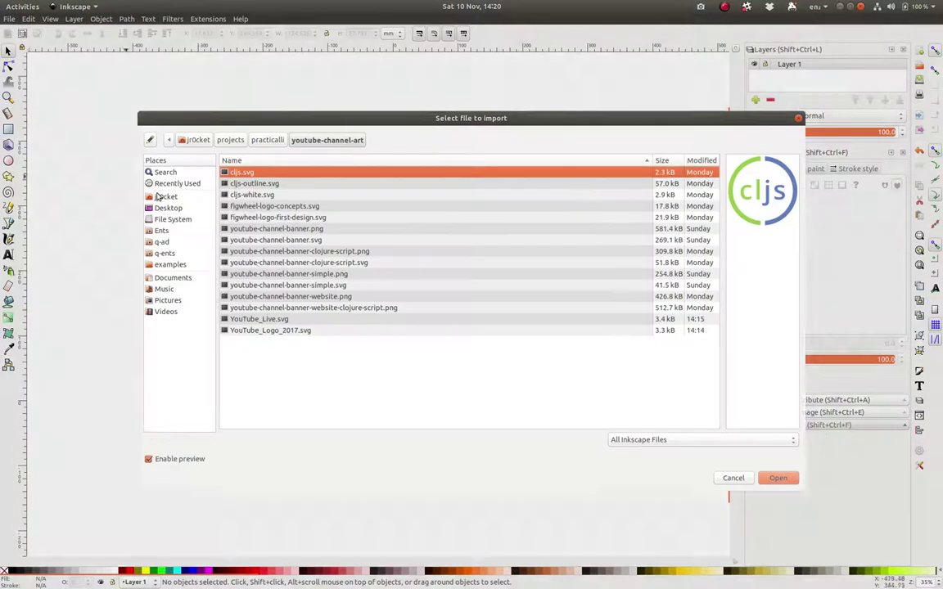
click(279, 320)
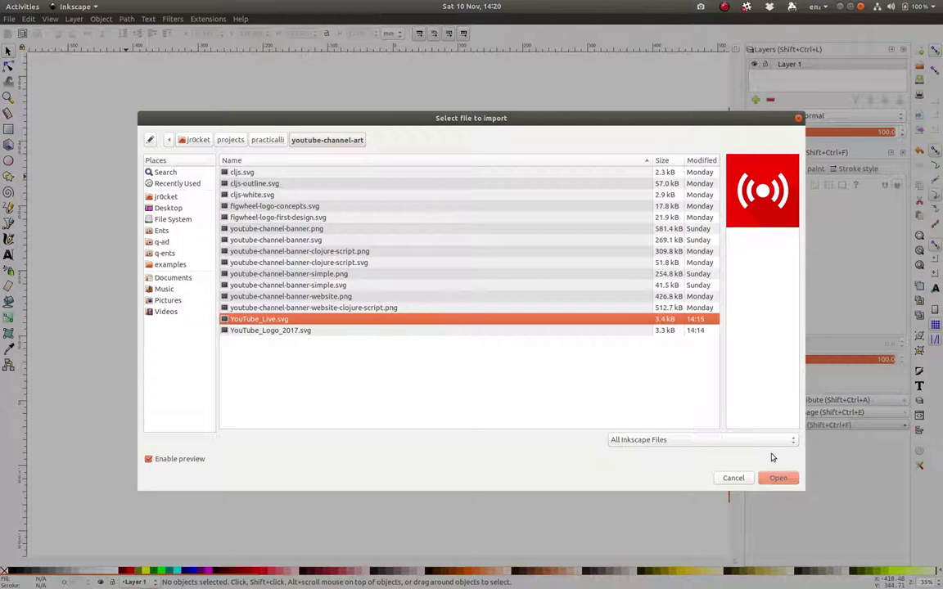
click(778, 478)
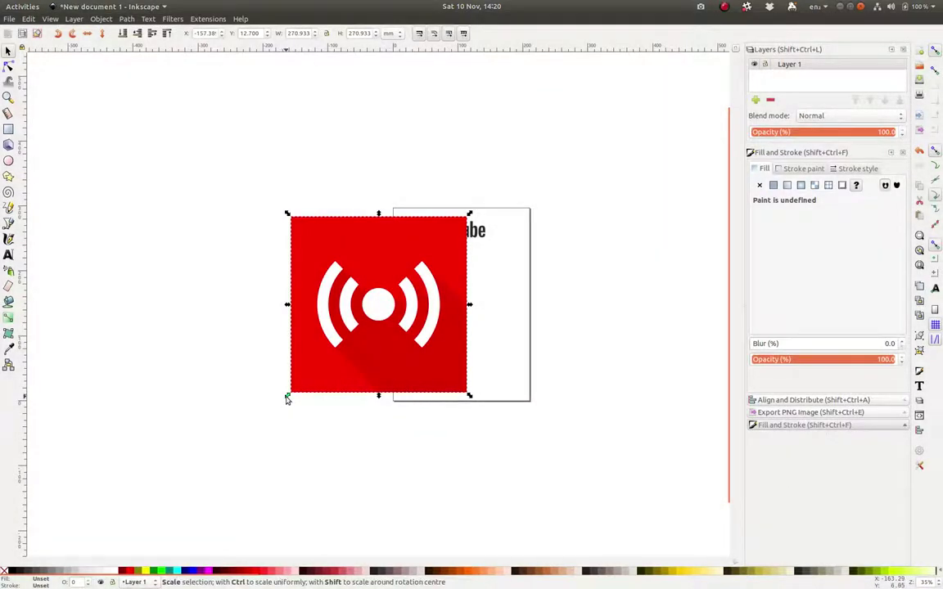
drag(286, 398, 401, 265)
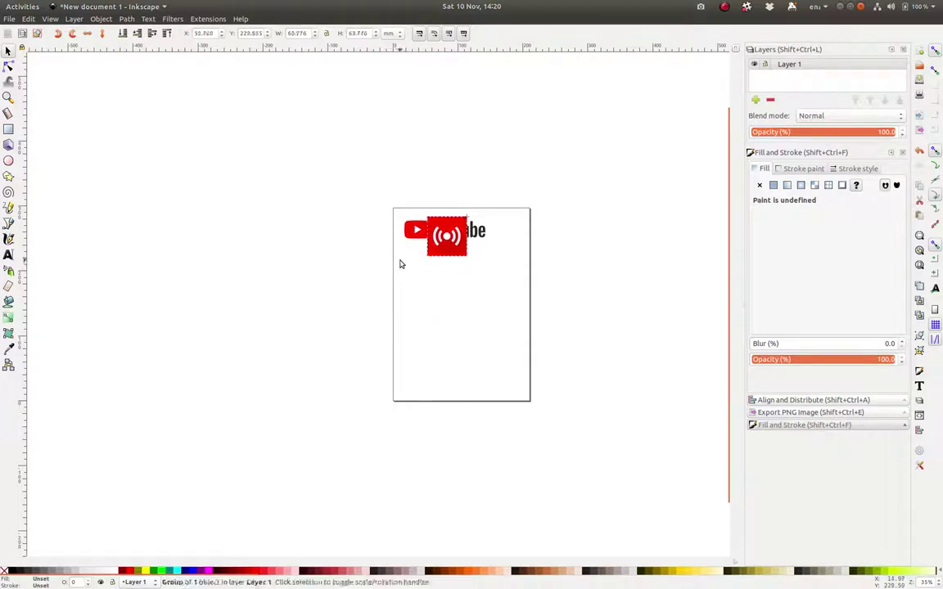
drag(459, 250, 363, 244)
Step: Ungroup the YouTube logo into its separate parts
click(473, 238)
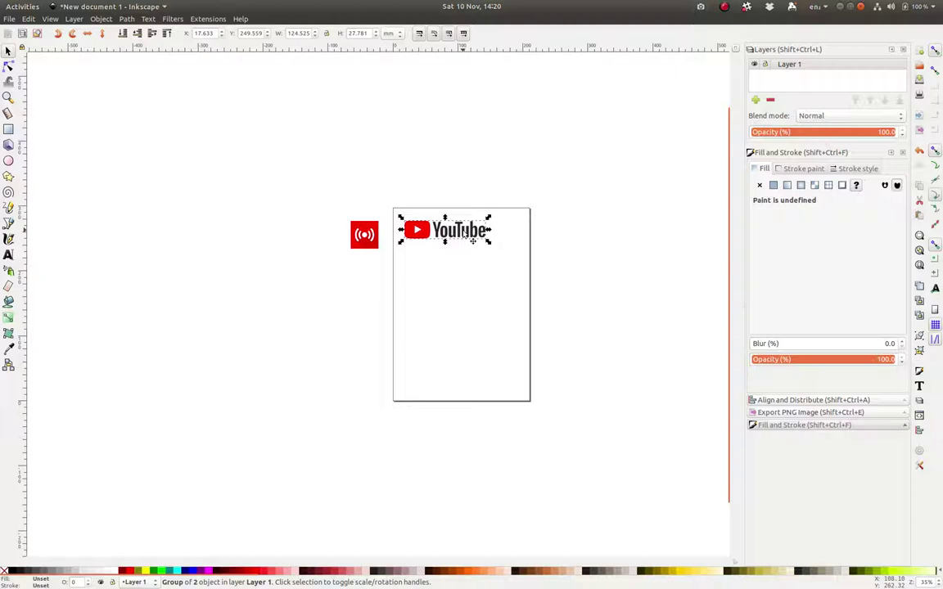
right_click(463, 231)
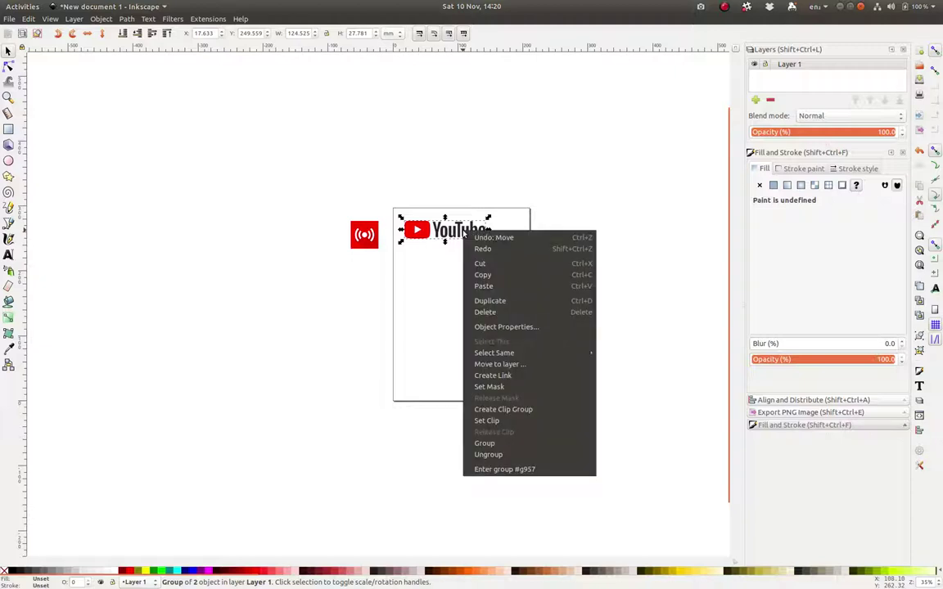
click(501, 455)
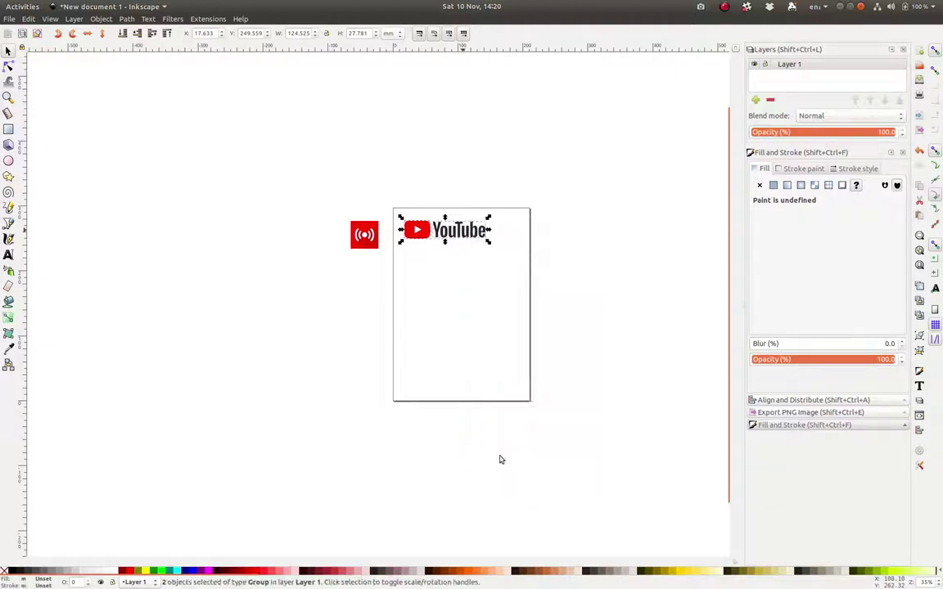
click(527, 286)
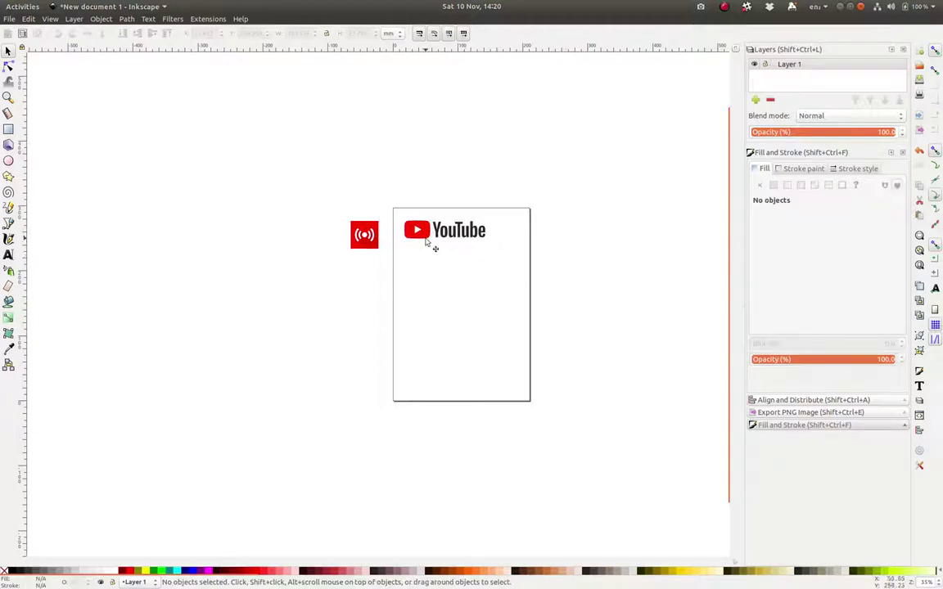
Step: Move the red play button off the page and put the broadcast icon, scaled to 24.492 mm, in its place
drag(424, 238, 354, 296)
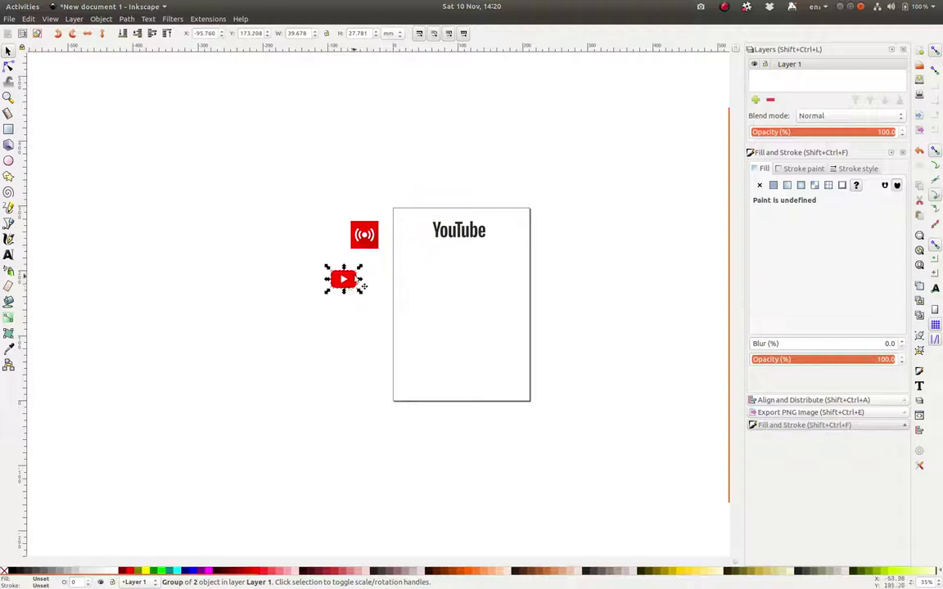
drag(376, 247, 417, 243)
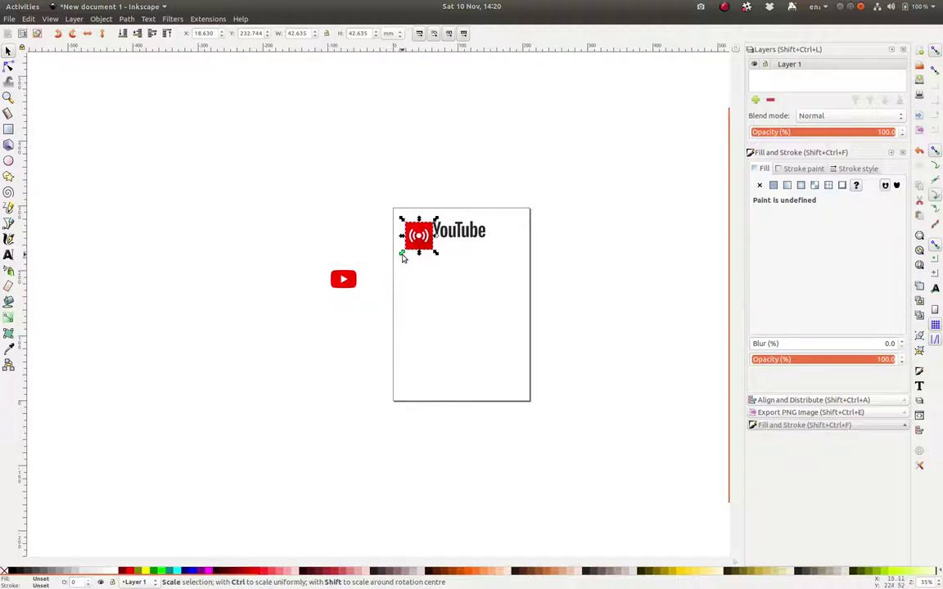
drag(402, 253, 425, 237)
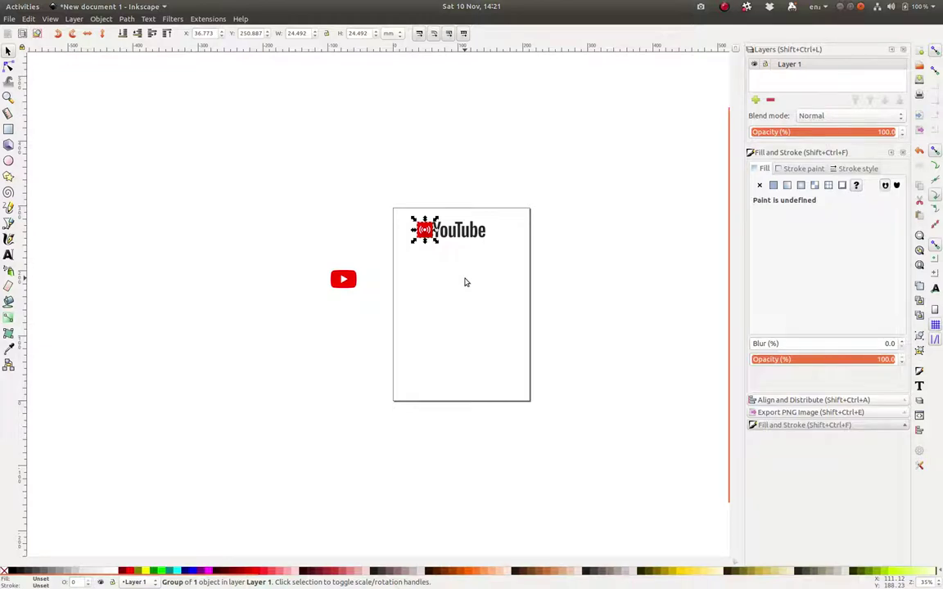
Step: Zoom in and nudge the broadcast icon flush against the wordmark, at about X 34.656, Y 251.416 mm
key(plus)
key(plus)
key(plus)
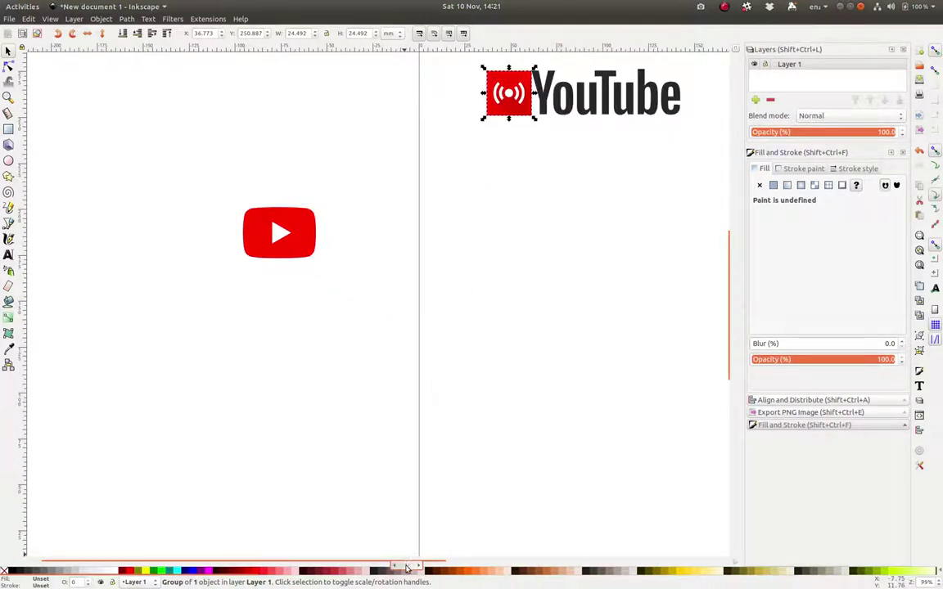
drag(407, 568, 506, 567)
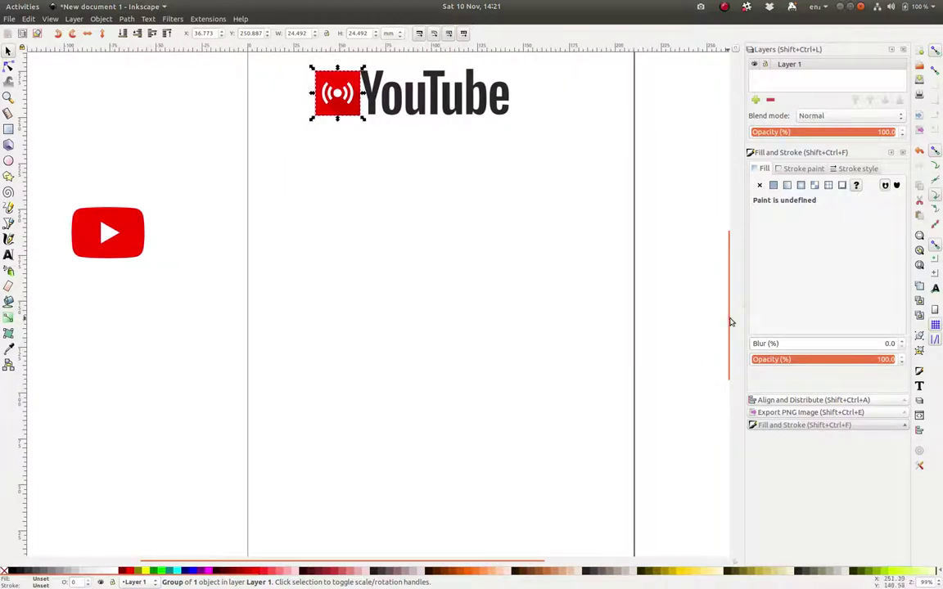
drag(730, 321, 726, 292)
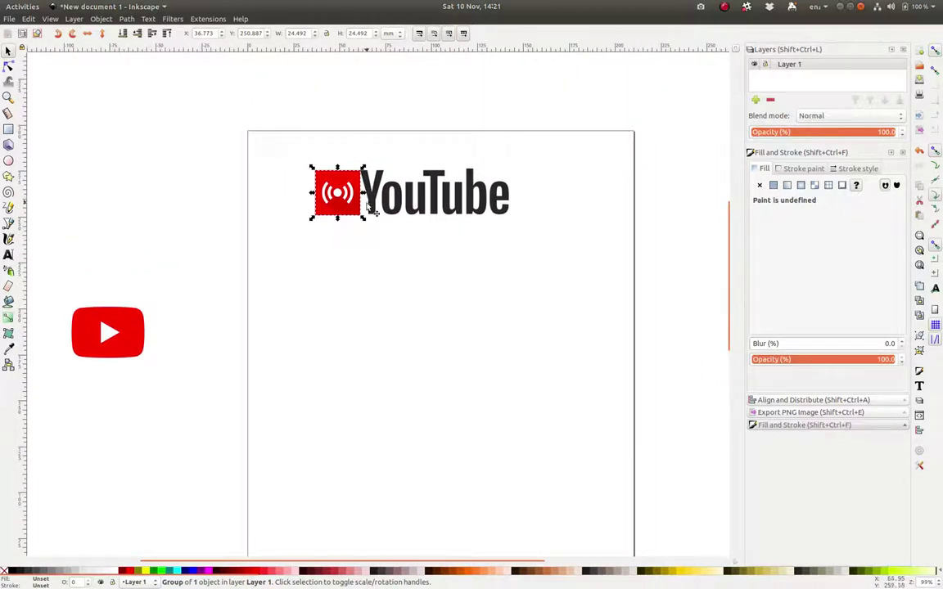
mouse_move(326, 195)
mouse_down()
mouse_move(317, 196)
mouse_move(326, 197)
mouse_up()
key(Left)
key(Left)
key(Left)
key(Left)
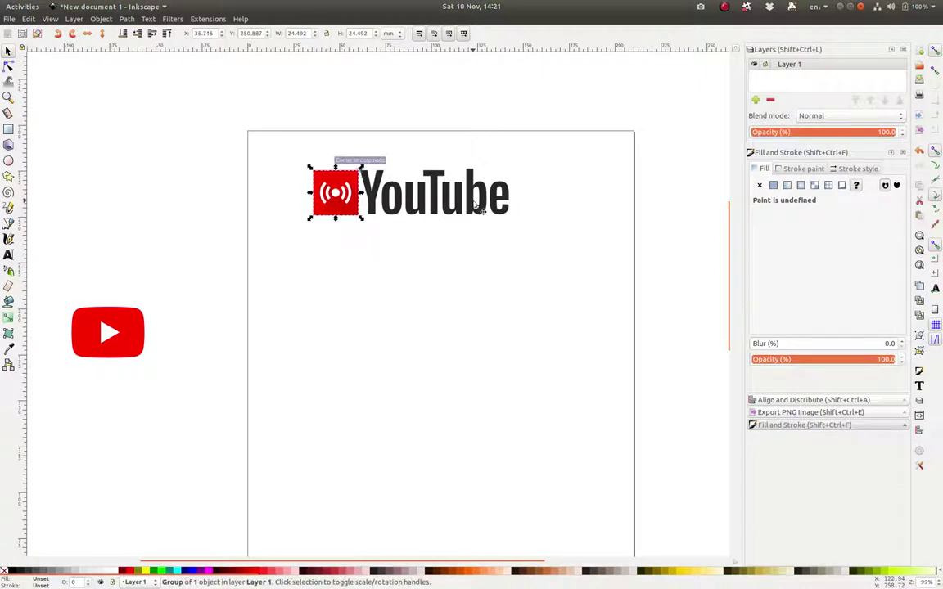
key(Up)
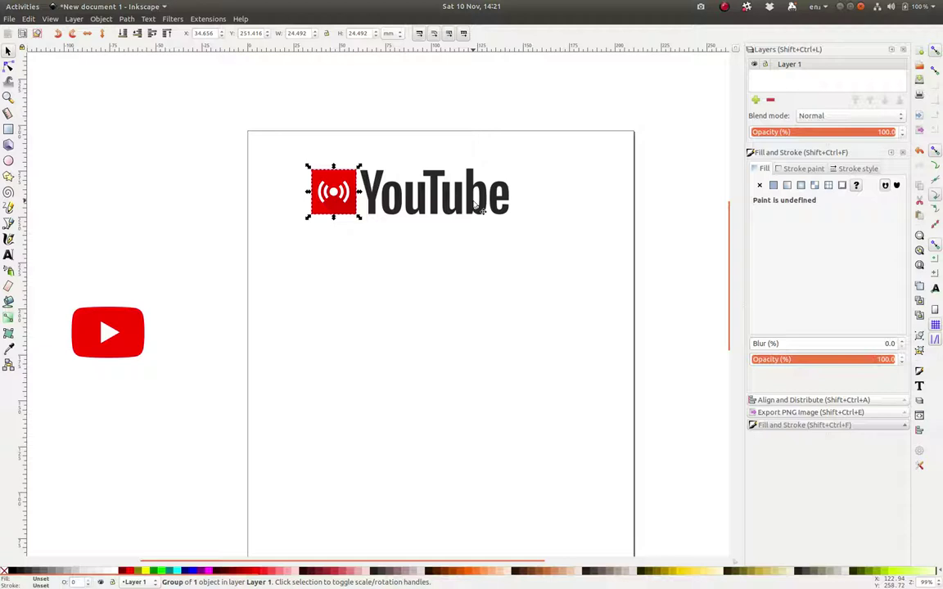
click(448, 251)
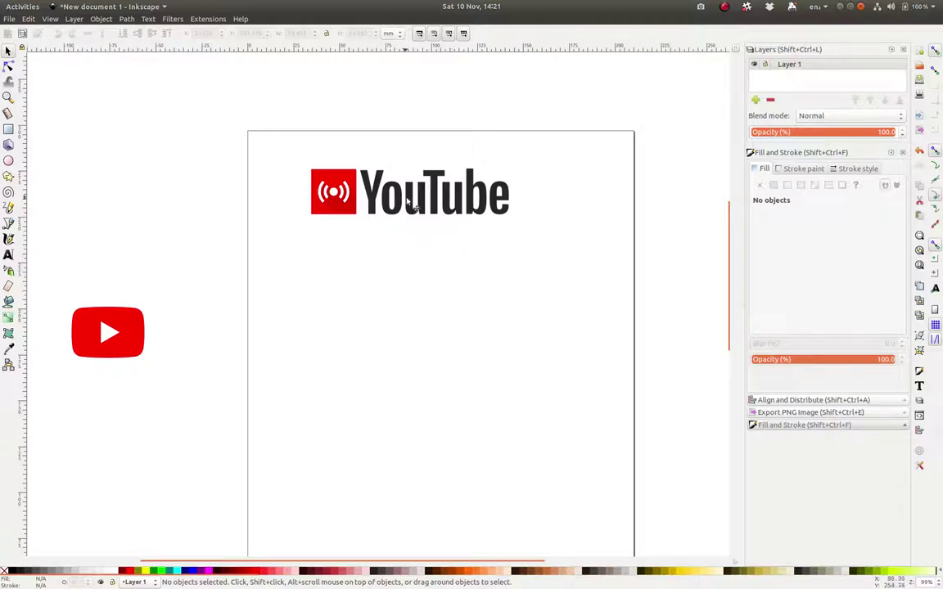
Step: Select both the YouTube wordmark and the broadcast icon together
click(338, 209)
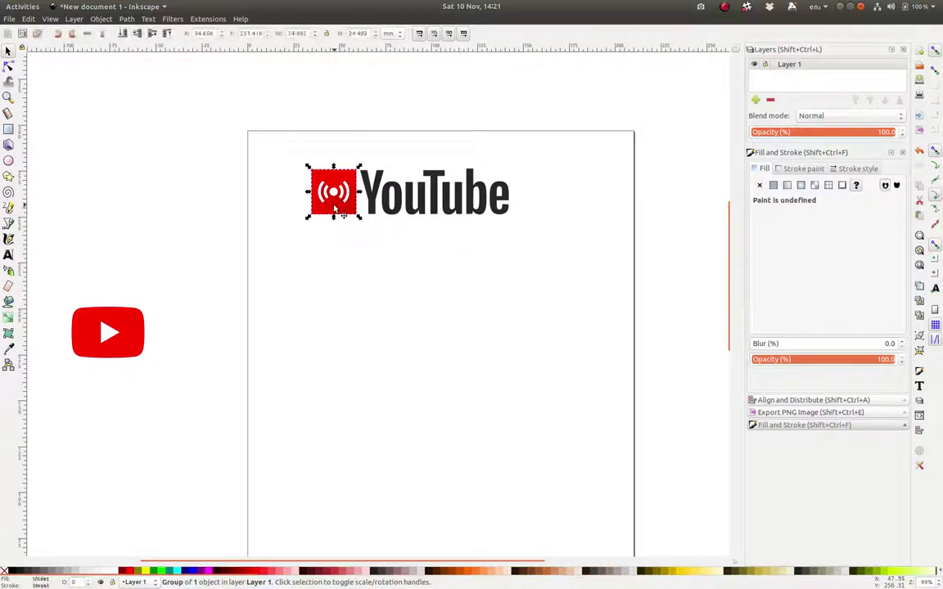
click(424, 212)
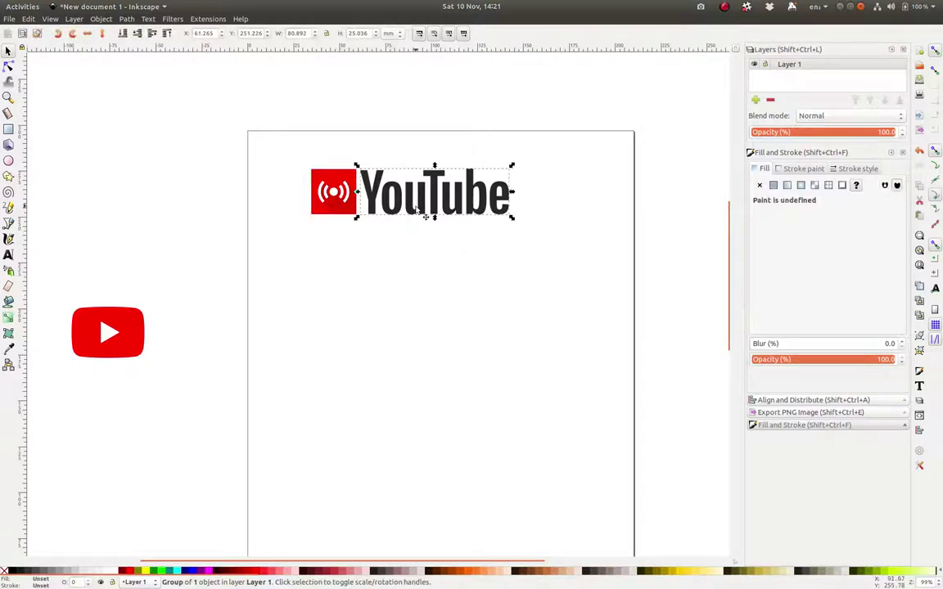
click(340, 200)
click(390, 212)
shift+click(327, 213)
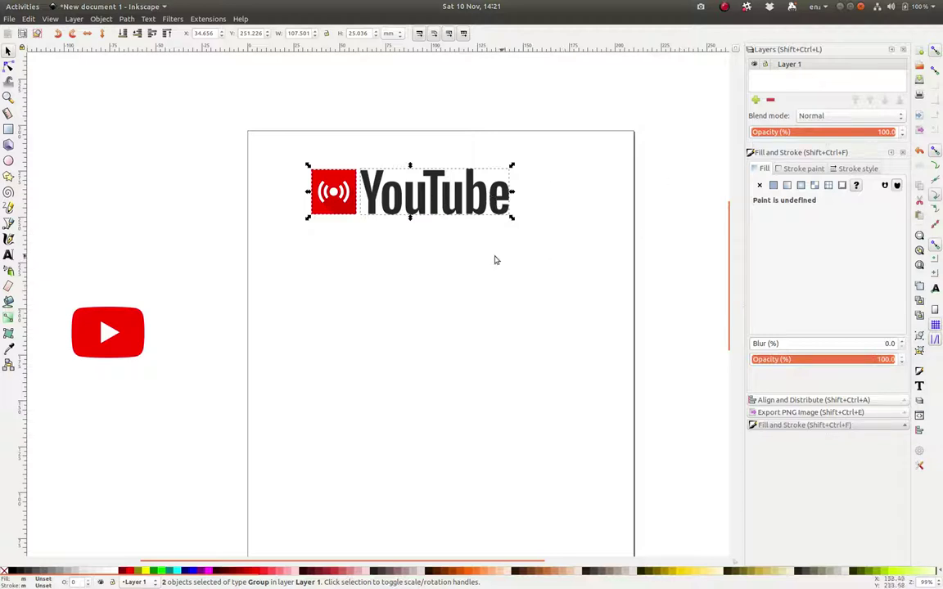
Step: Browse the menu bar from View toward the Object menu to find Align and Distribute
click(52, 18)
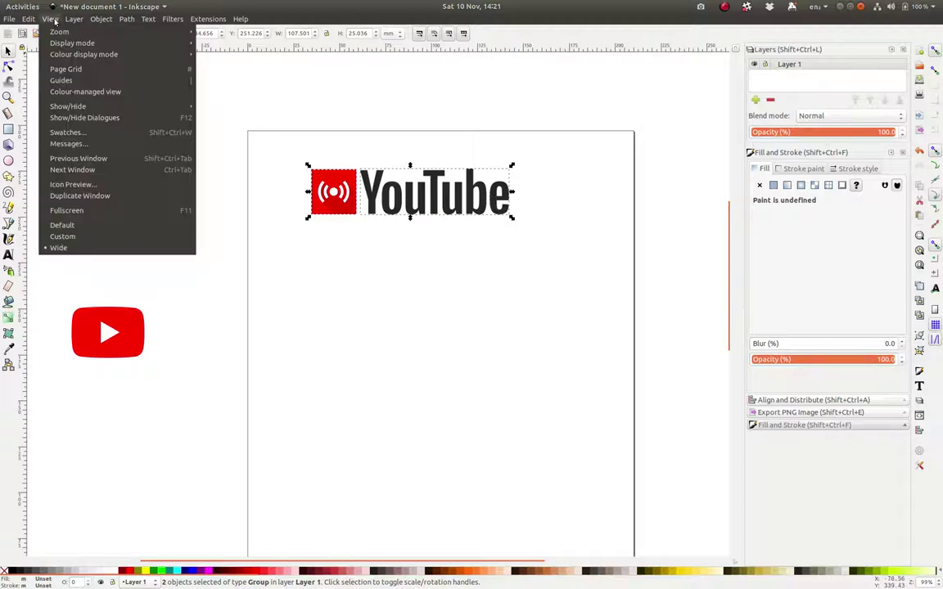
mouse_move(68, 22)
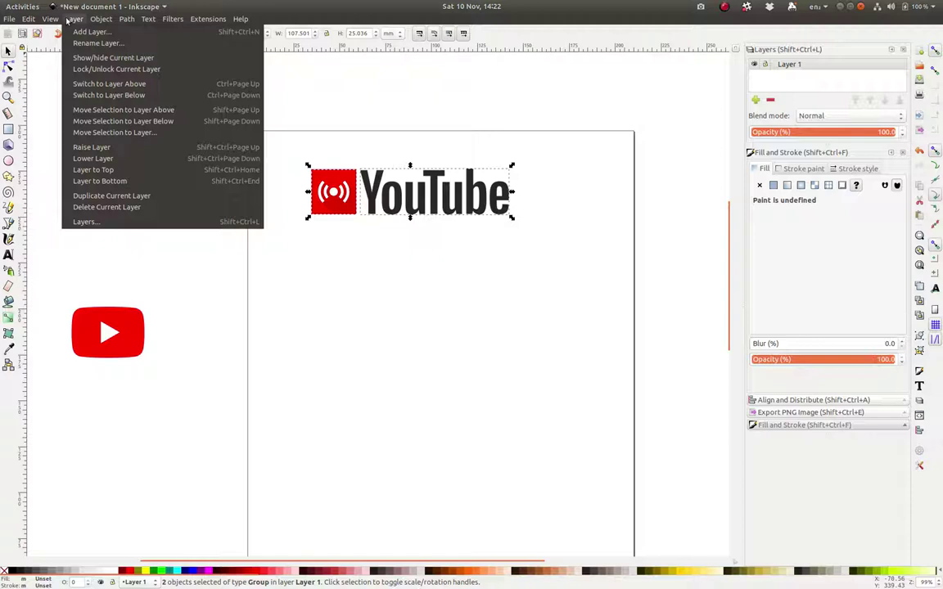
mouse_move(96, 22)
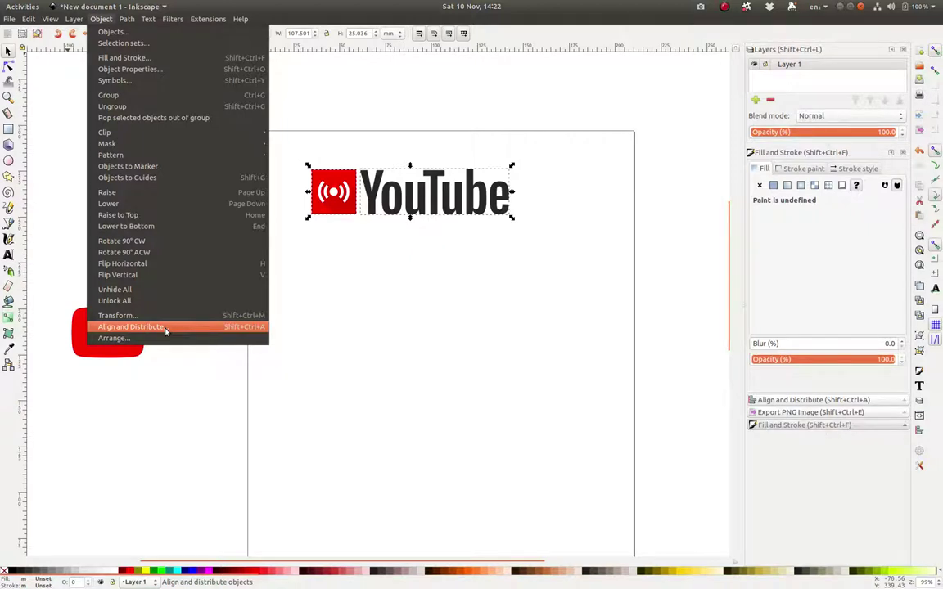
Step: In Align and Distribute, set Relative to First selected and centre both parts on the horizontal axis
click(131, 327)
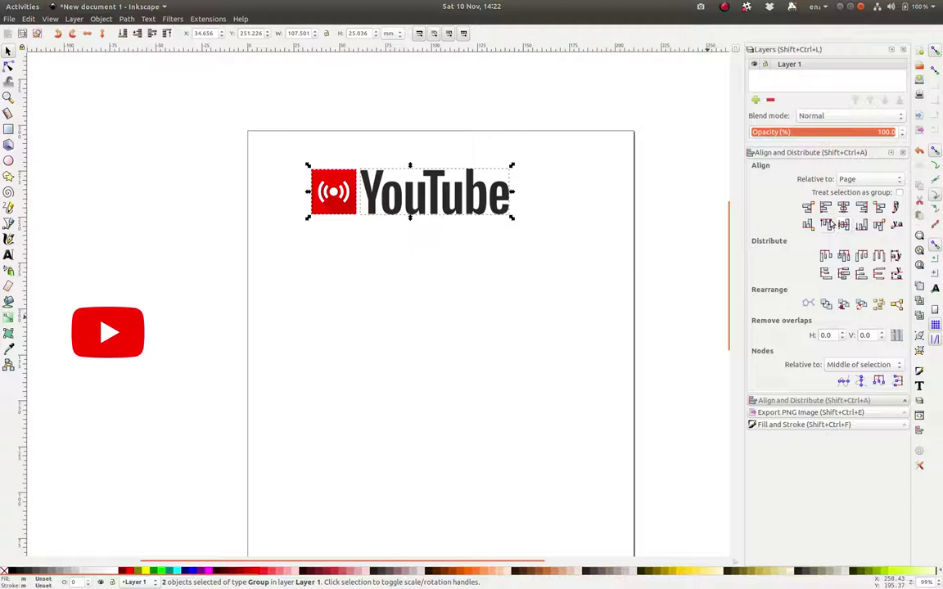
click(869, 181)
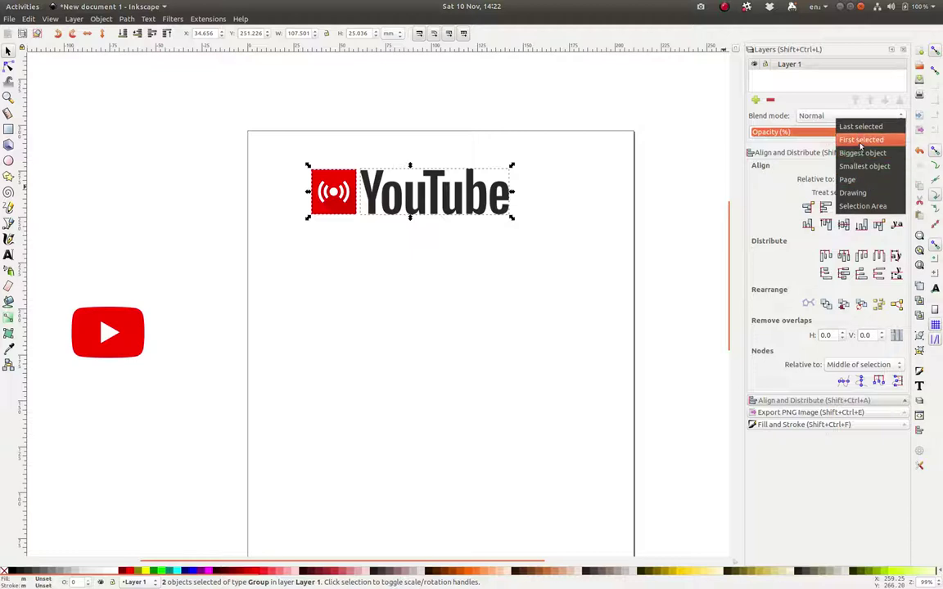
click(861, 140)
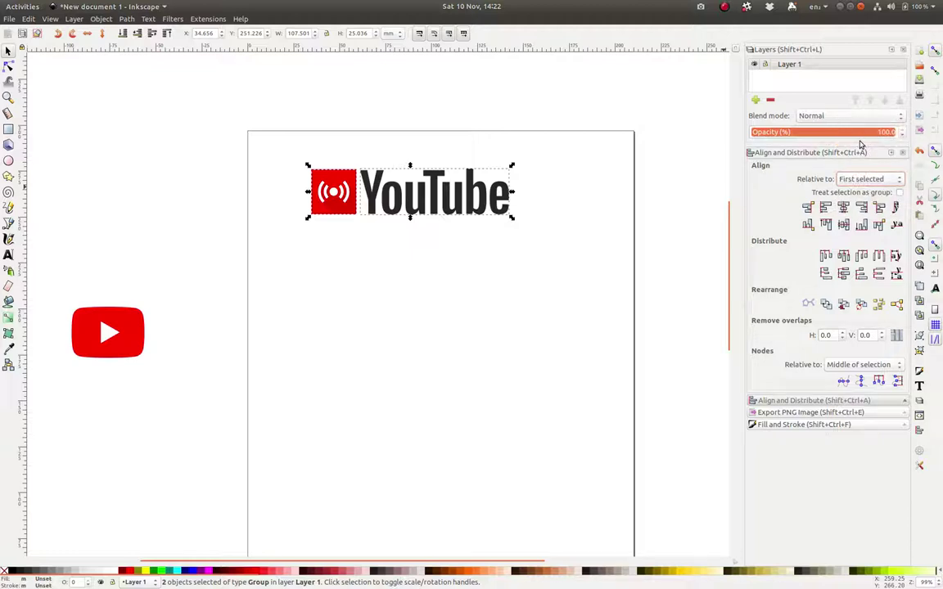
click(844, 226)
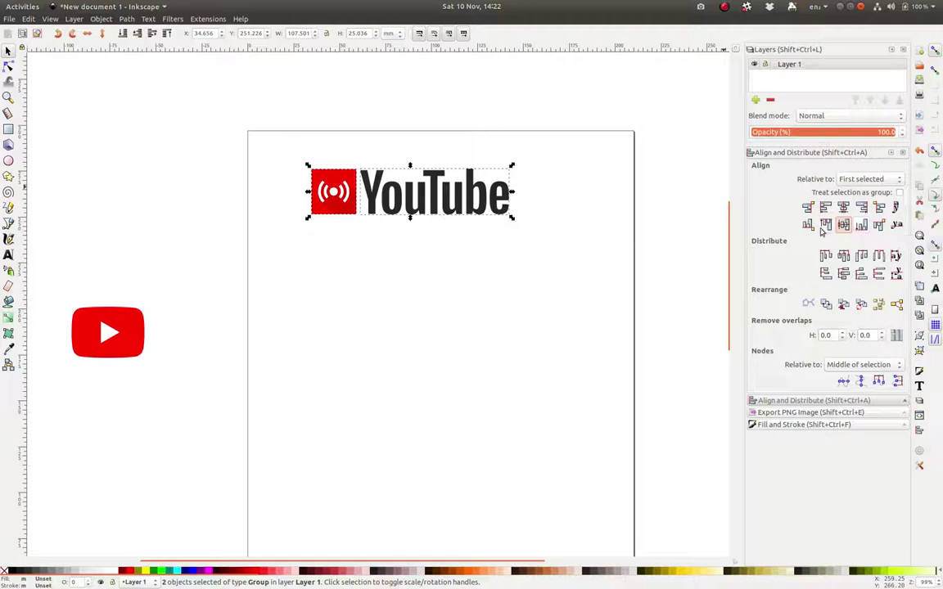
click(679, 231)
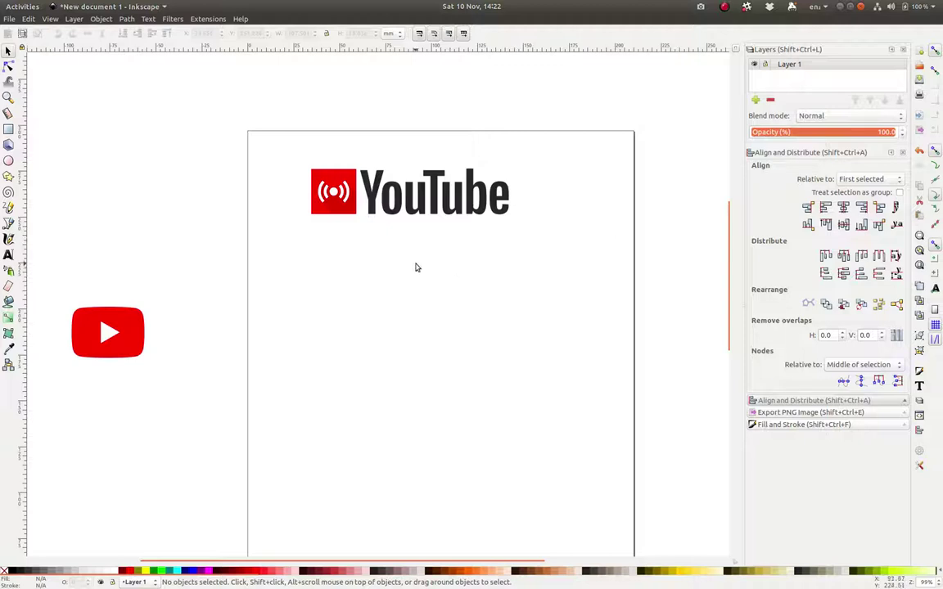
Step: Create a text object below the logo and type 'Recording'
click(7, 257)
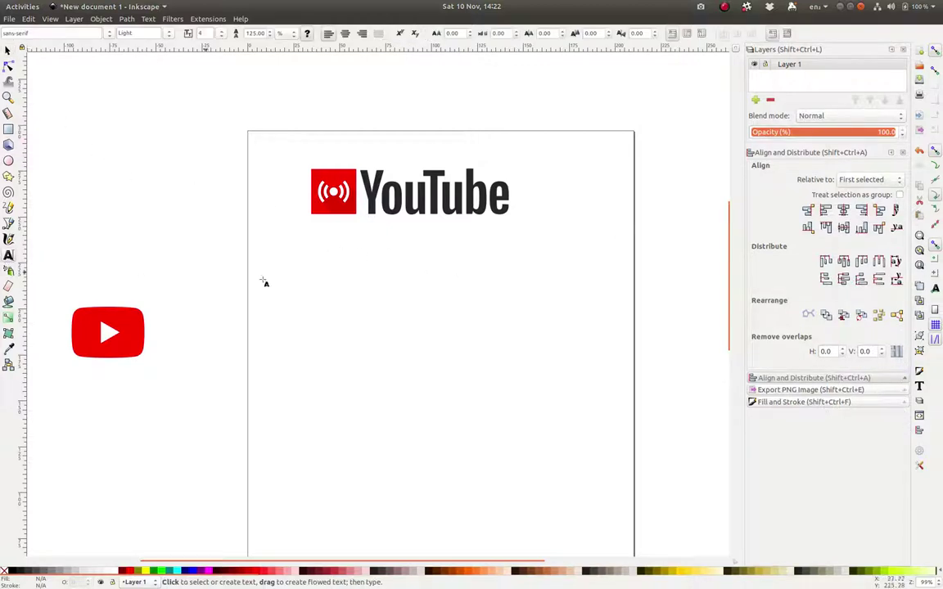
click(333, 236)
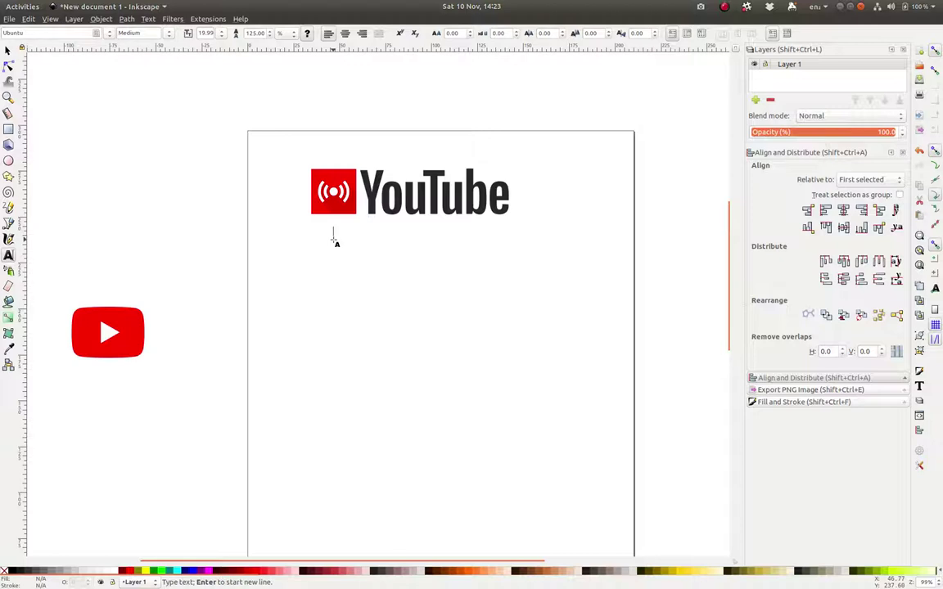
text(R)
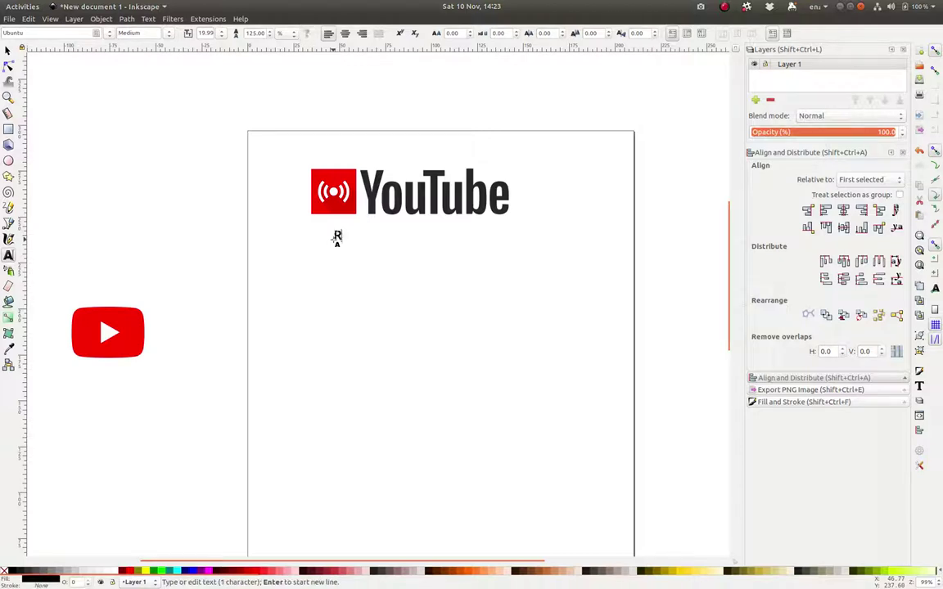
text(ecording)
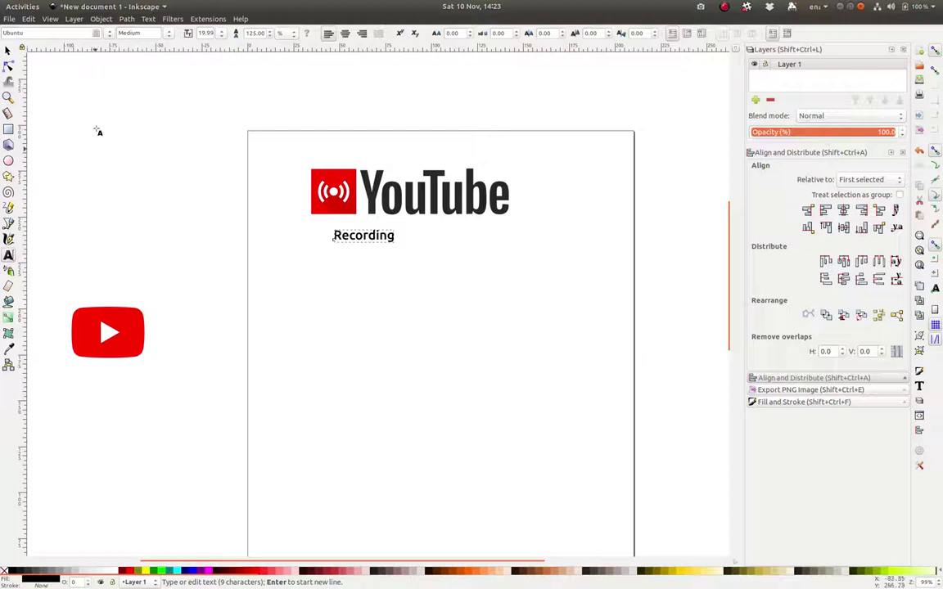
Step: Set the Recording caption's font style to Medium Italic
double_click(366, 236)
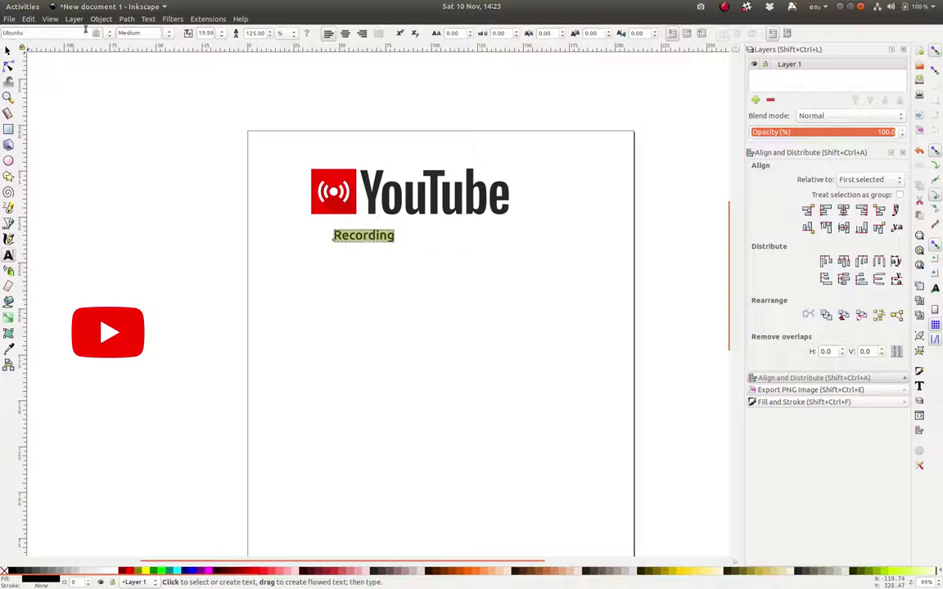
click(169, 34)
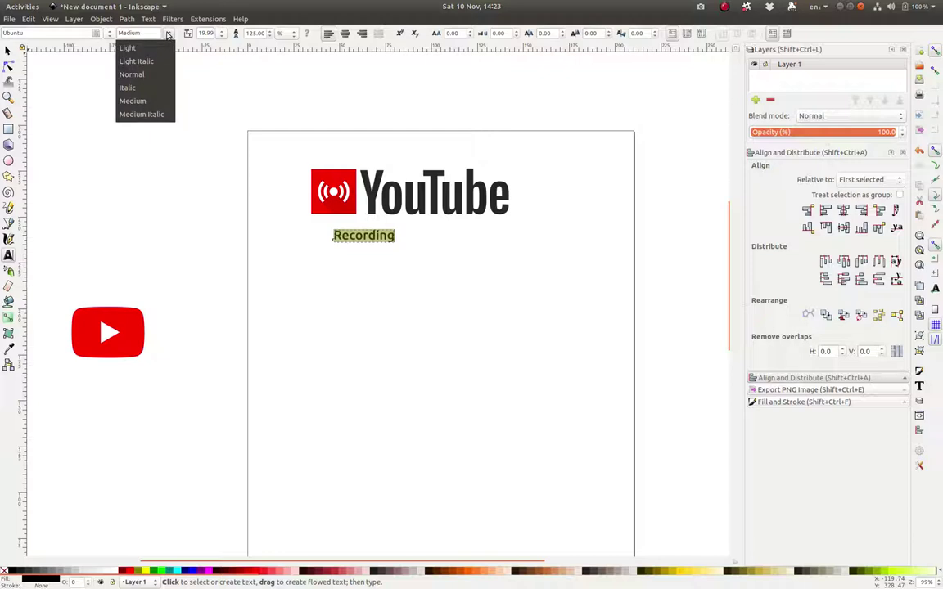
click(141, 114)
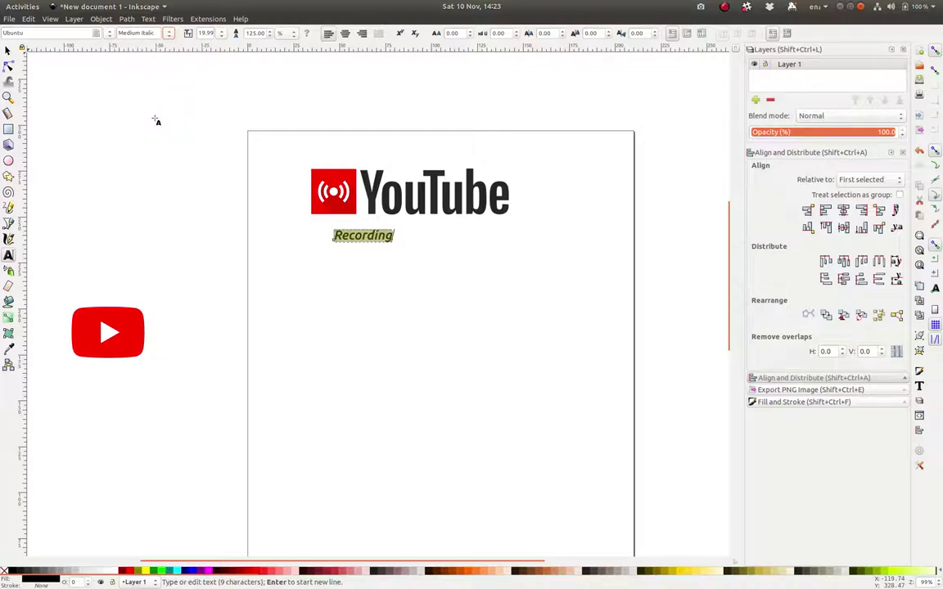
Step: Set the caption's font size to 32, correcting a mistyped first value
triple_click(206, 32)
text(1932)
key(Return)
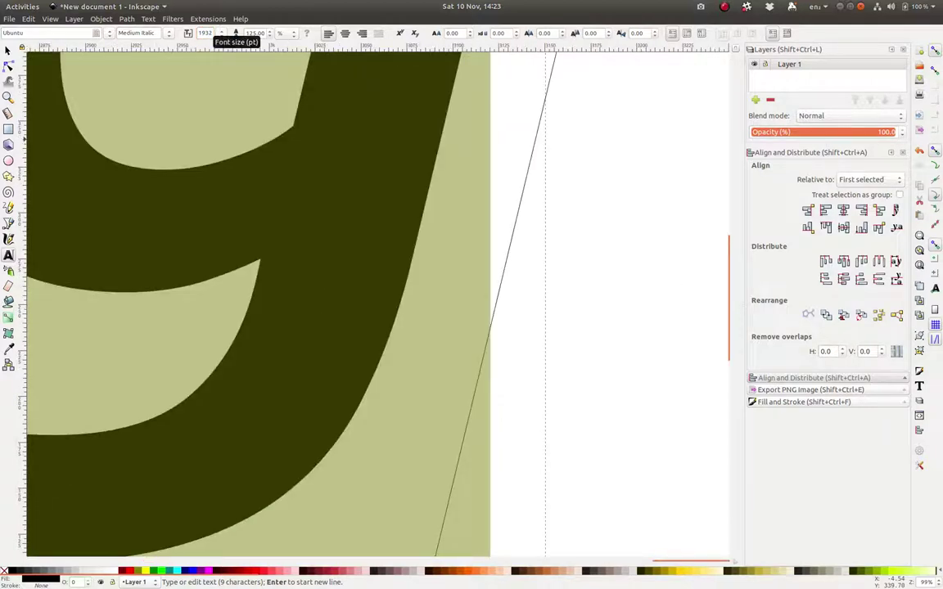
triple_click(207, 33)
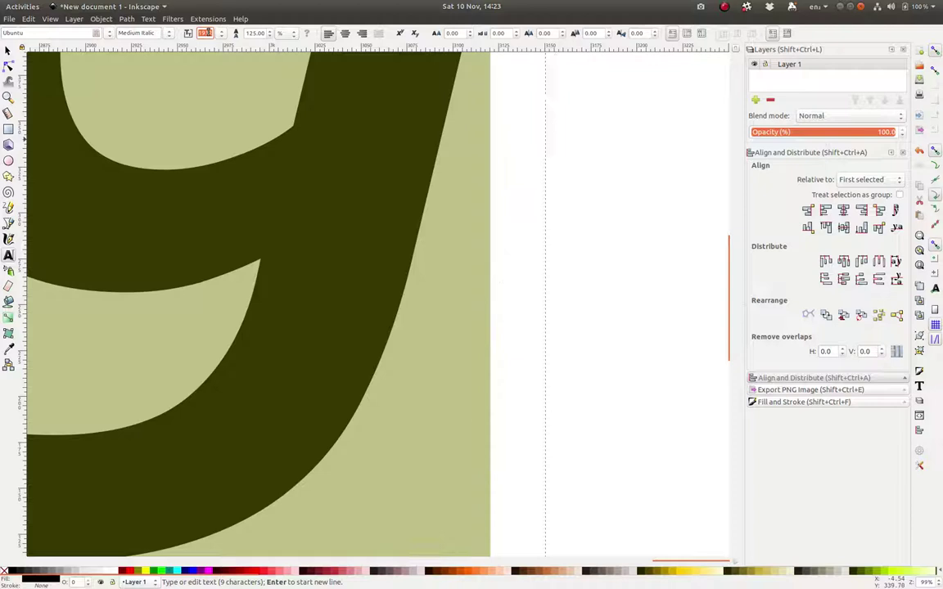
text(92)
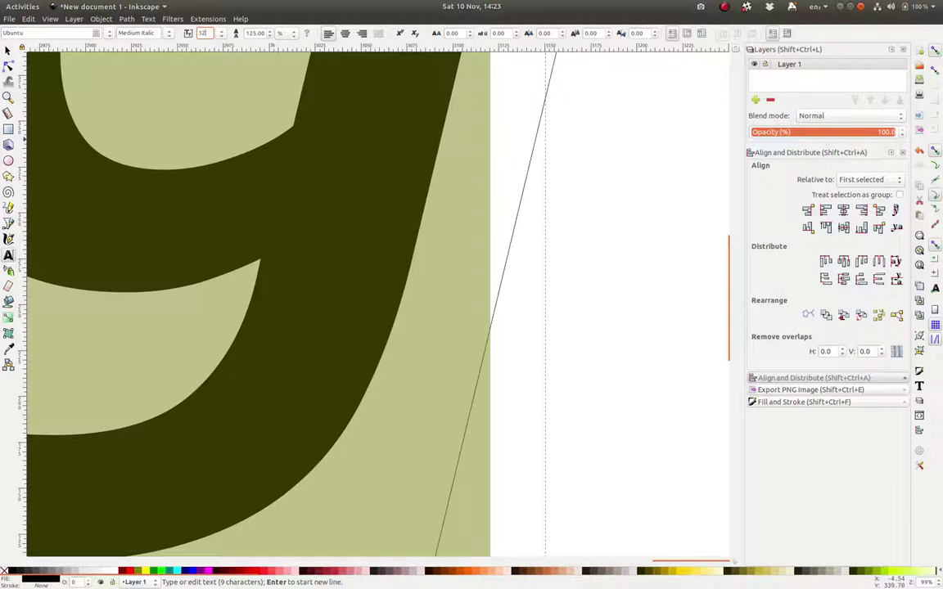
key(Return)
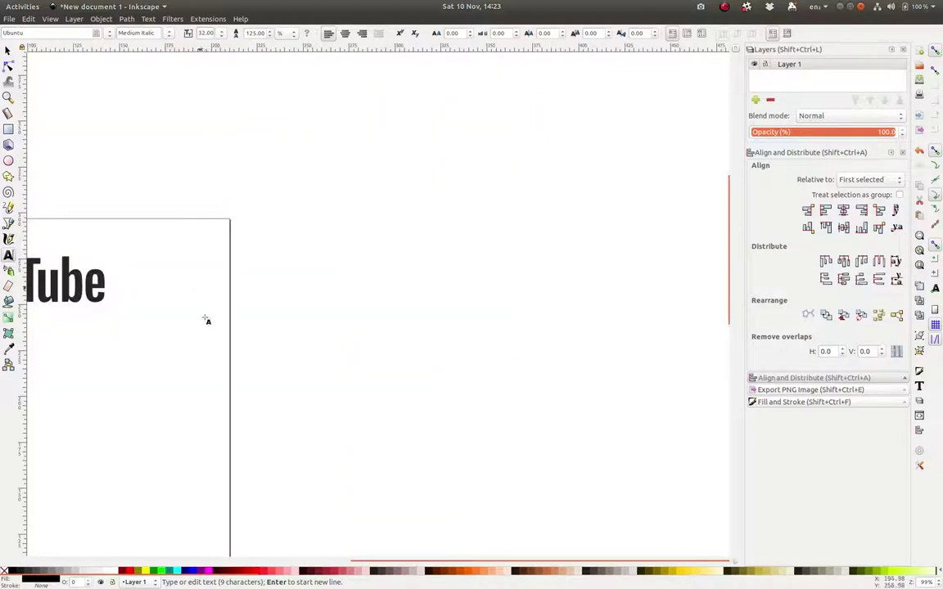
drag(438, 566, 242, 551)
mouse_move(4, 7)
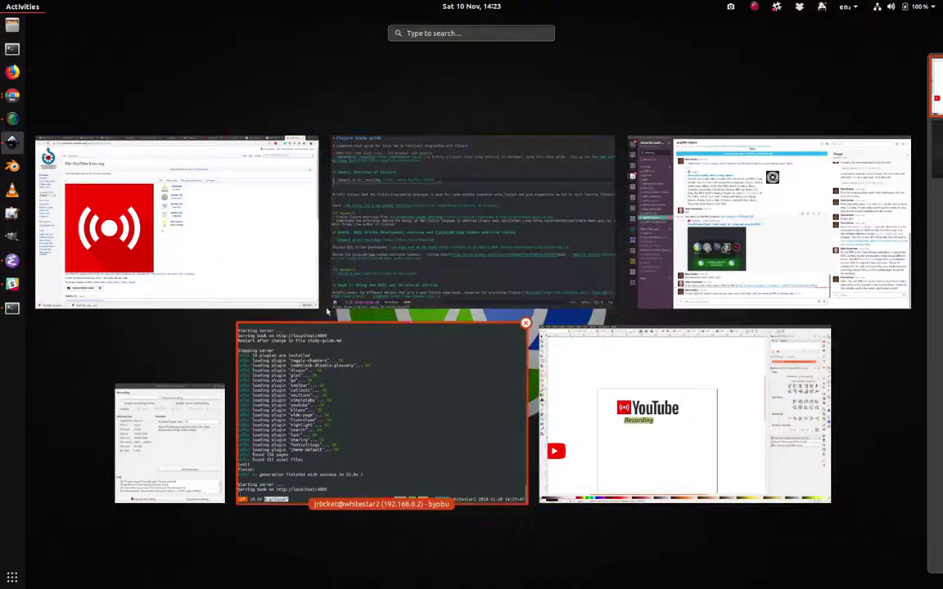
Step: Move the Recording caption right so it sits under the YouTube wordmark
click(646, 344)
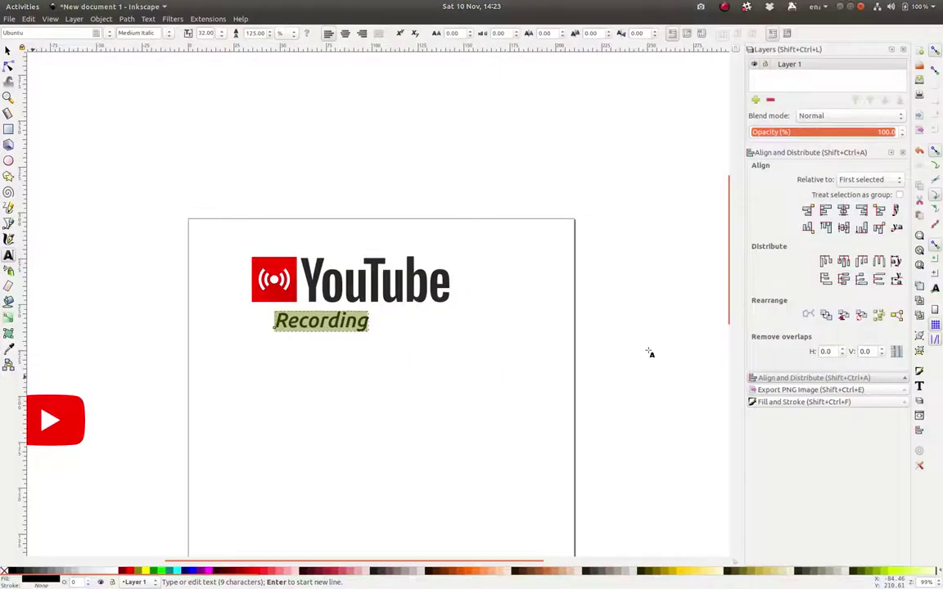
click(8, 49)
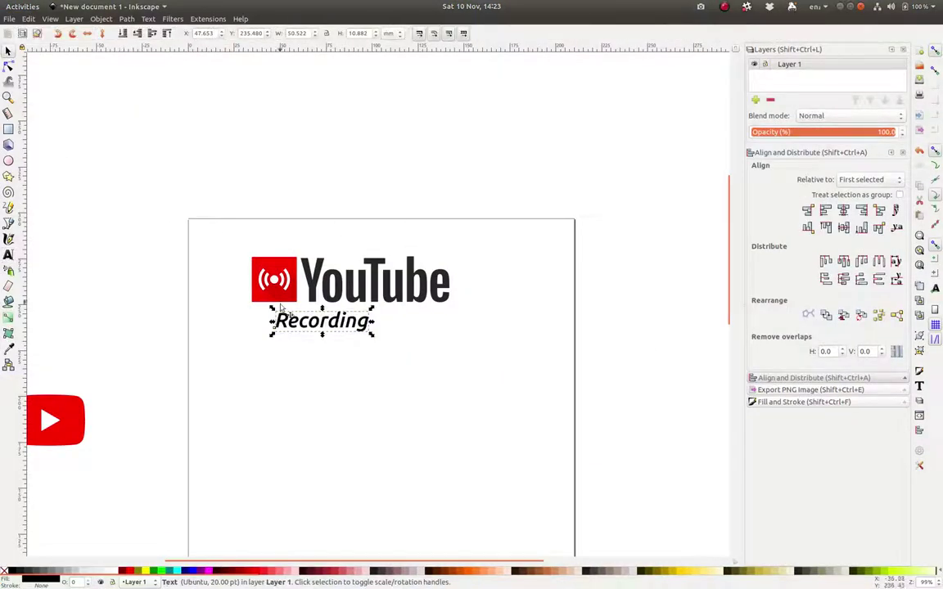
drag(335, 330, 367, 323)
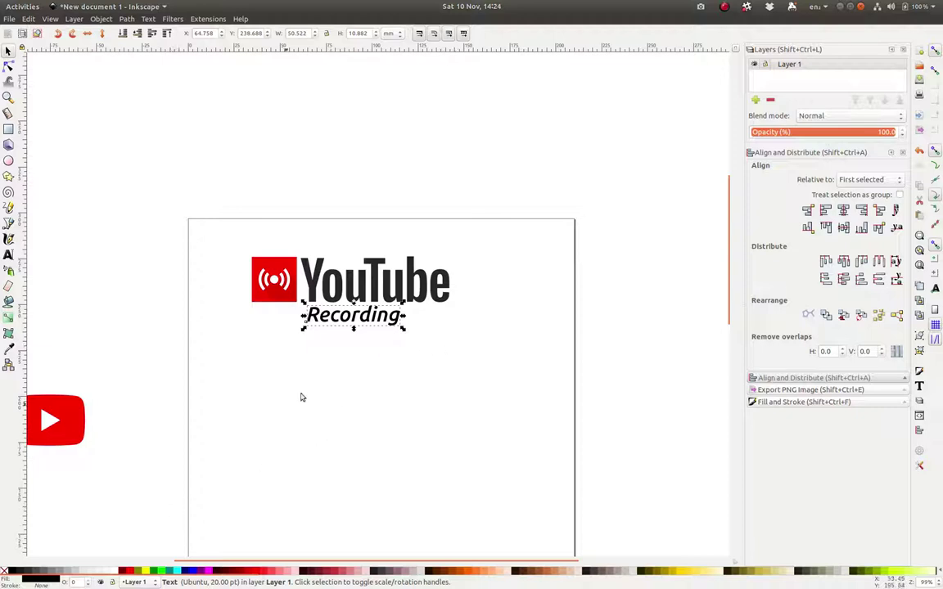
Step: Replace the caption text 'Recording' with 'Recorded Broadcast'
double_click(354, 319)
double_click(348, 319)
click(342, 318)
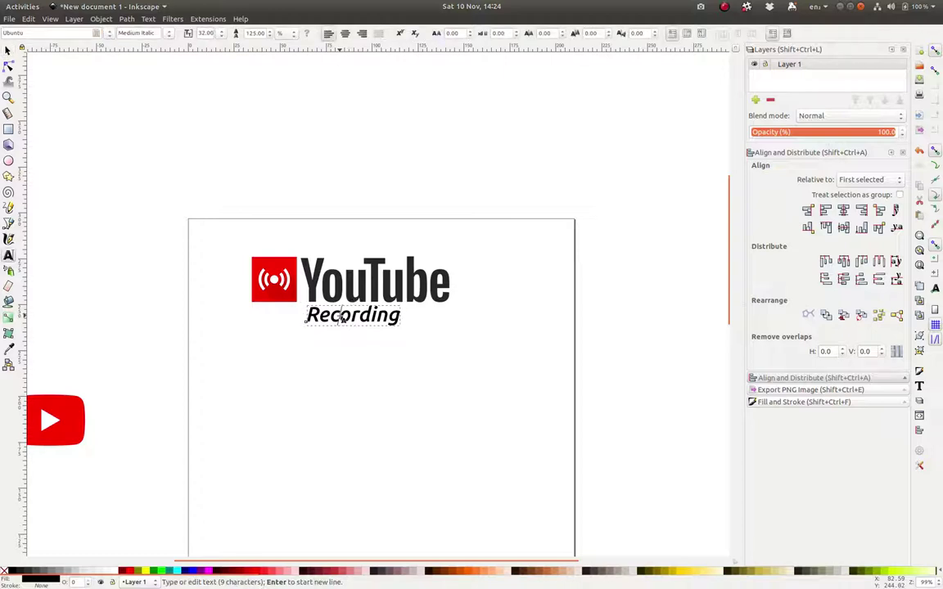
double_click(342, 319)
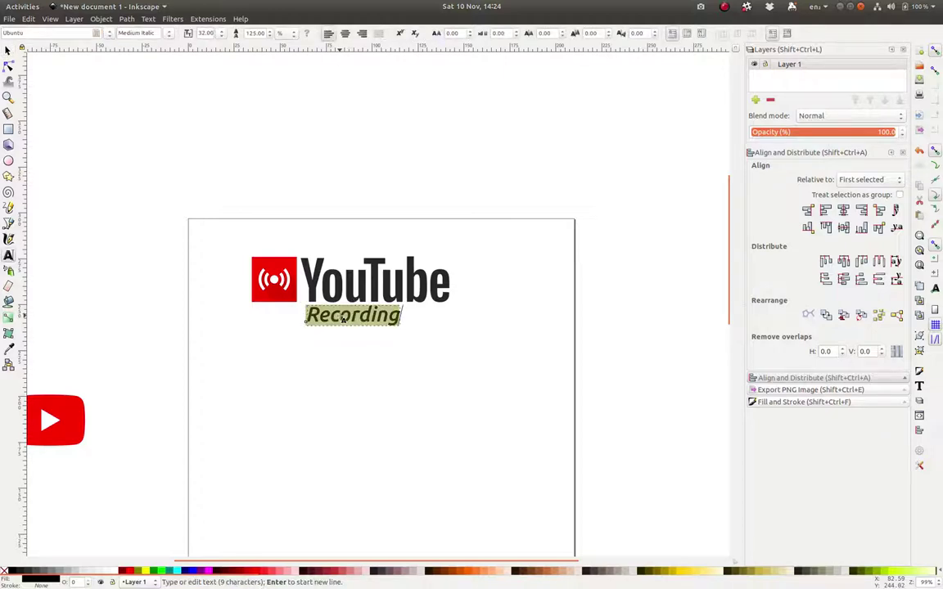
text(Recorded)
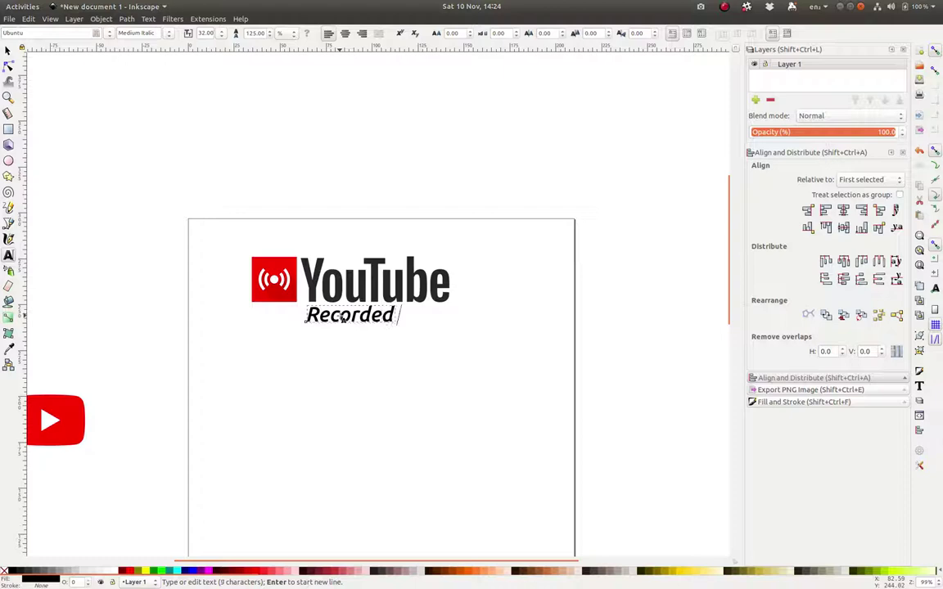
text( Broadcast)
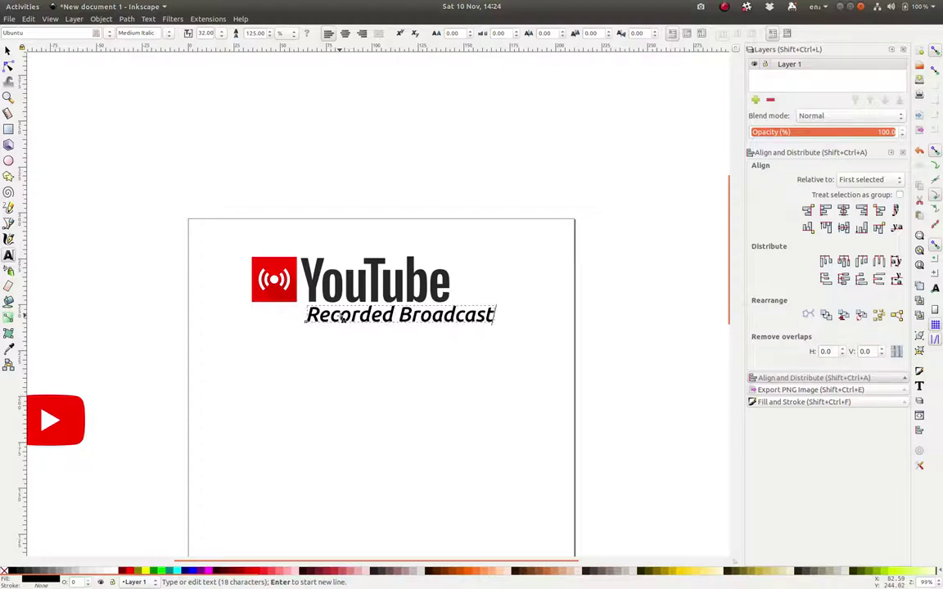
key(Escape)
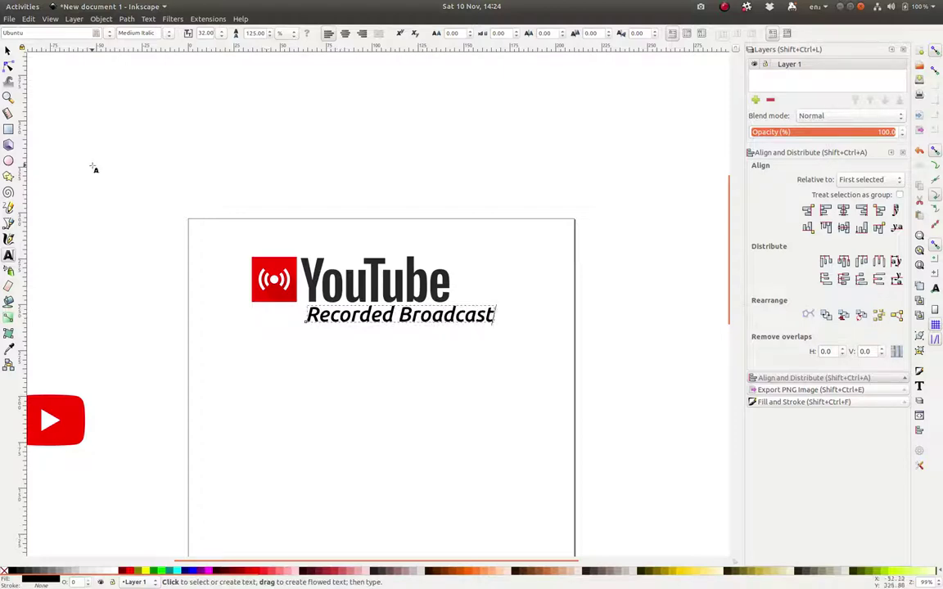
Step: Line the caption up with the icon and stretch it to about 107.3 mm wide
click(8, 51)
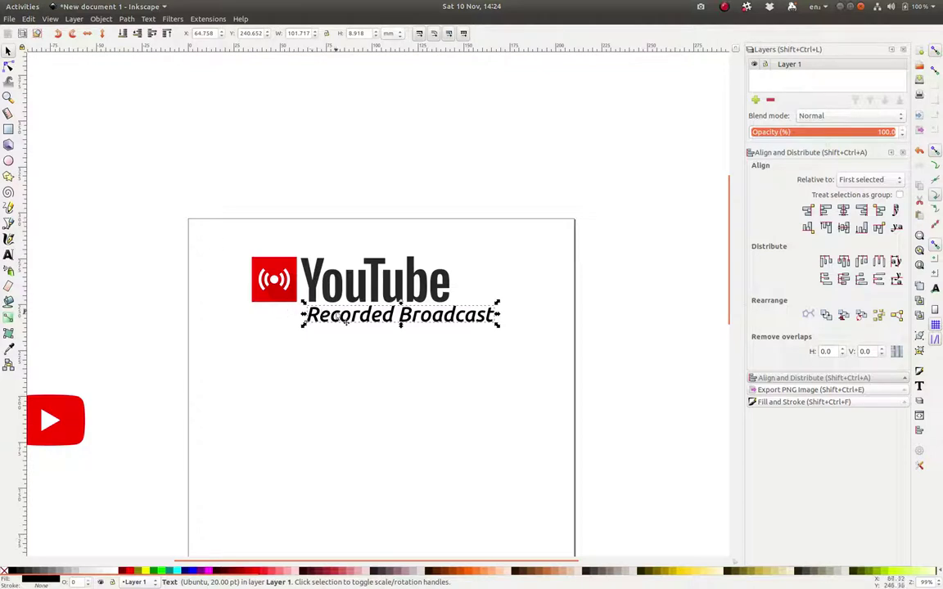
drag(348, 325, 295, 325)
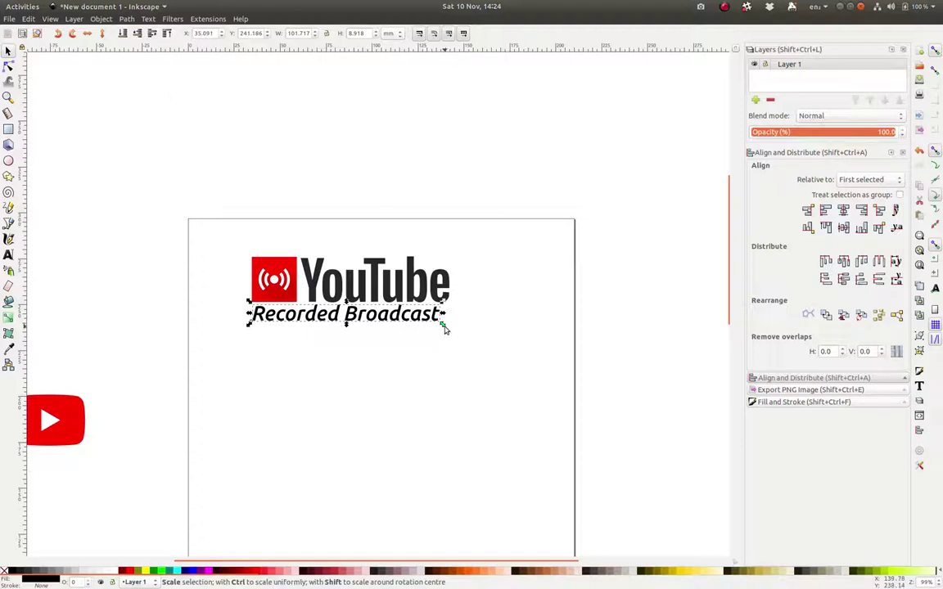
drag(444, 327, 456, 331)
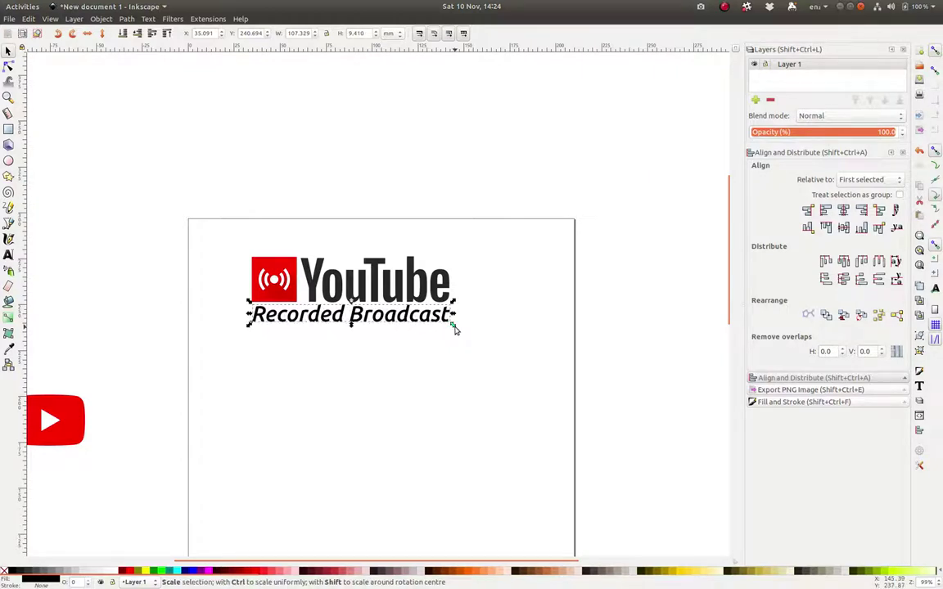
key(h)
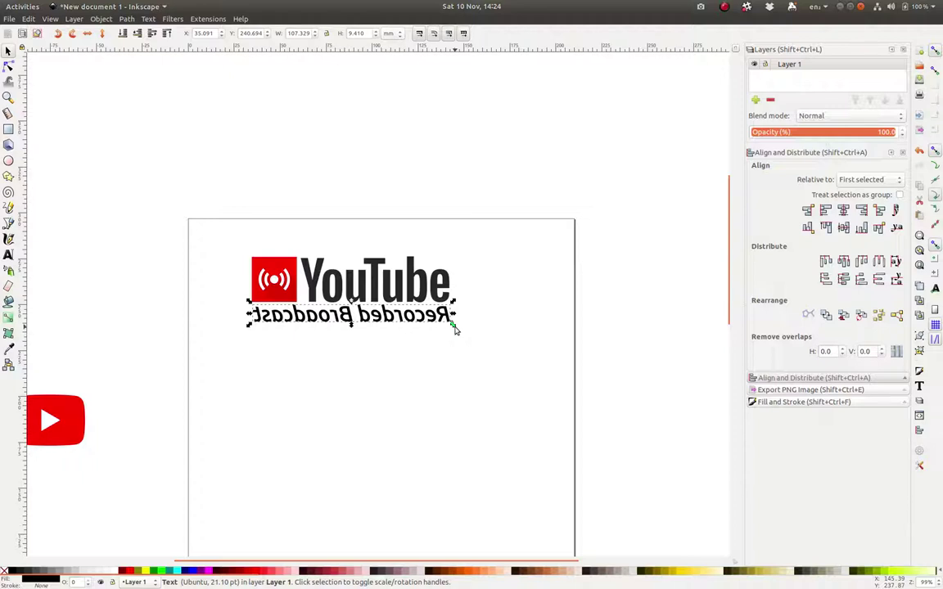
key(h)
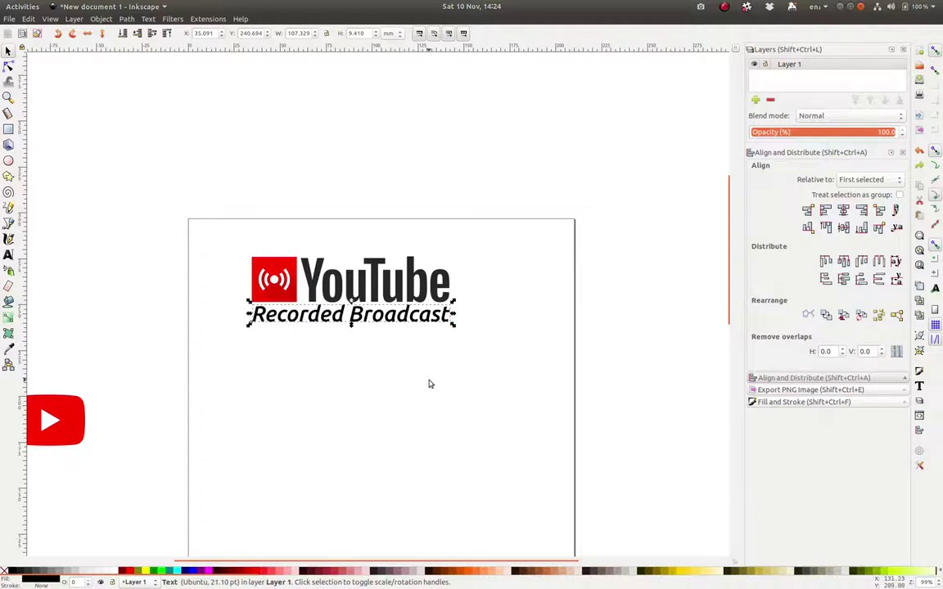
click(389, 346)
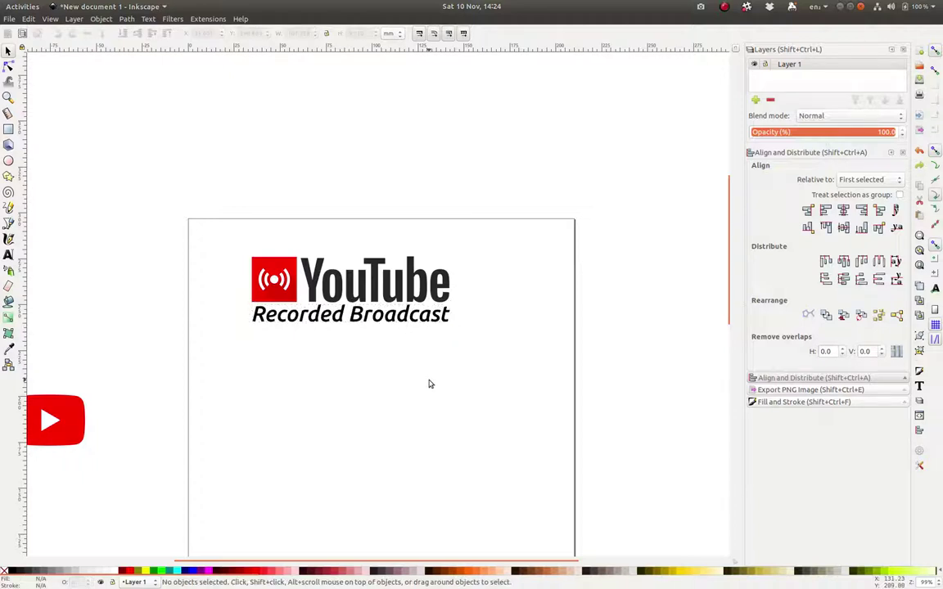
Step: Outline the Recorded Broadcast caption with a maroon stroke 2 px wide
click(338, 325)
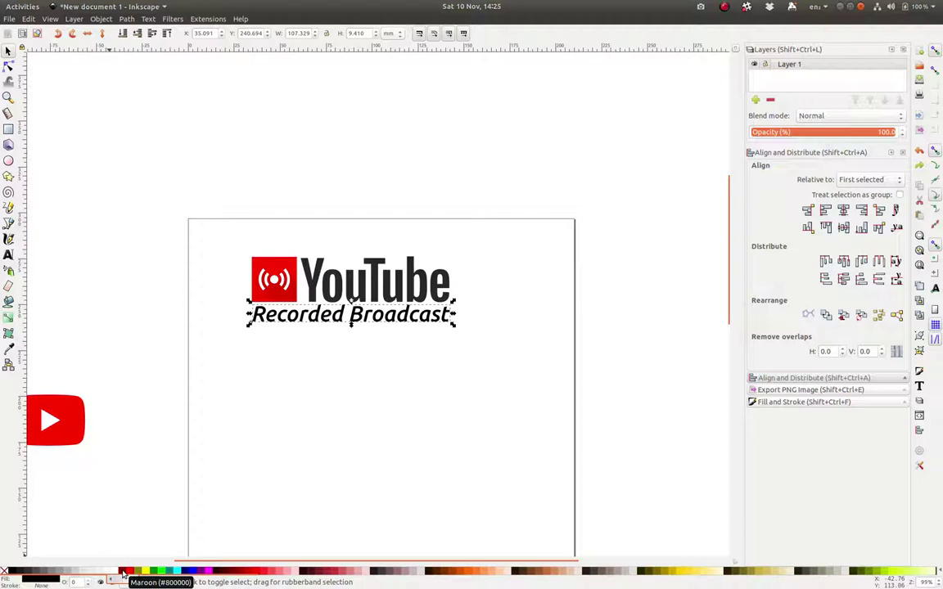
shift+click(123, 571)
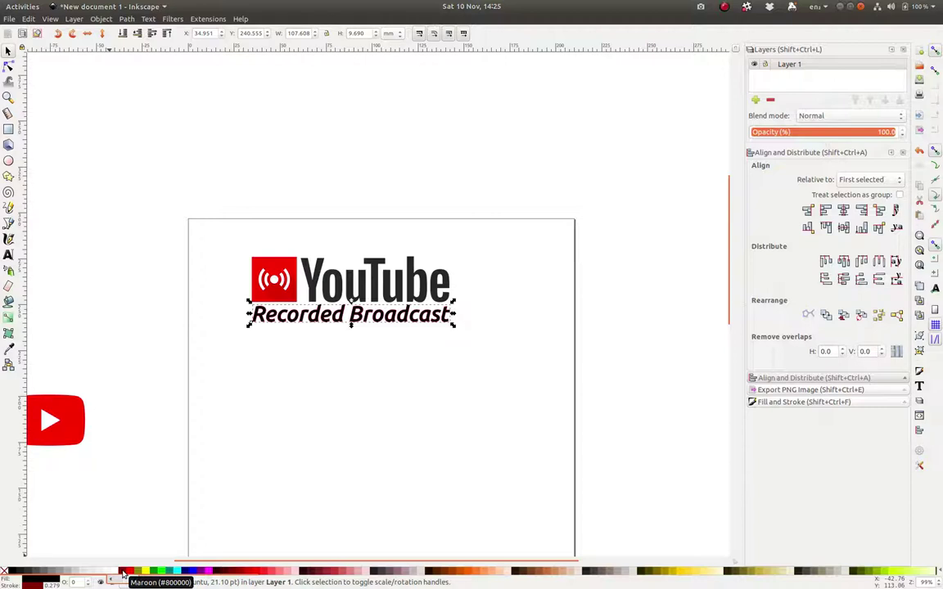
click(783, 402)
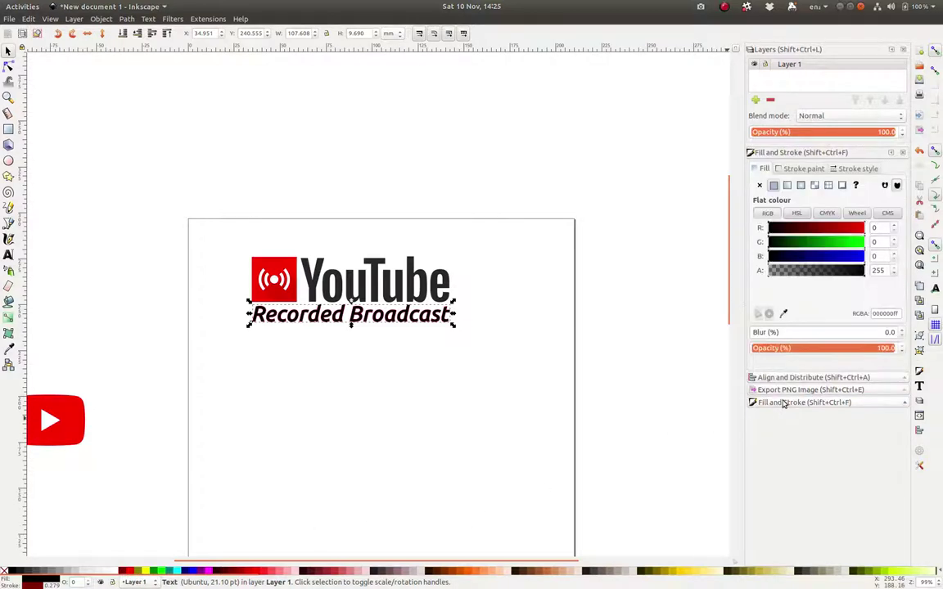
click(858, 169)
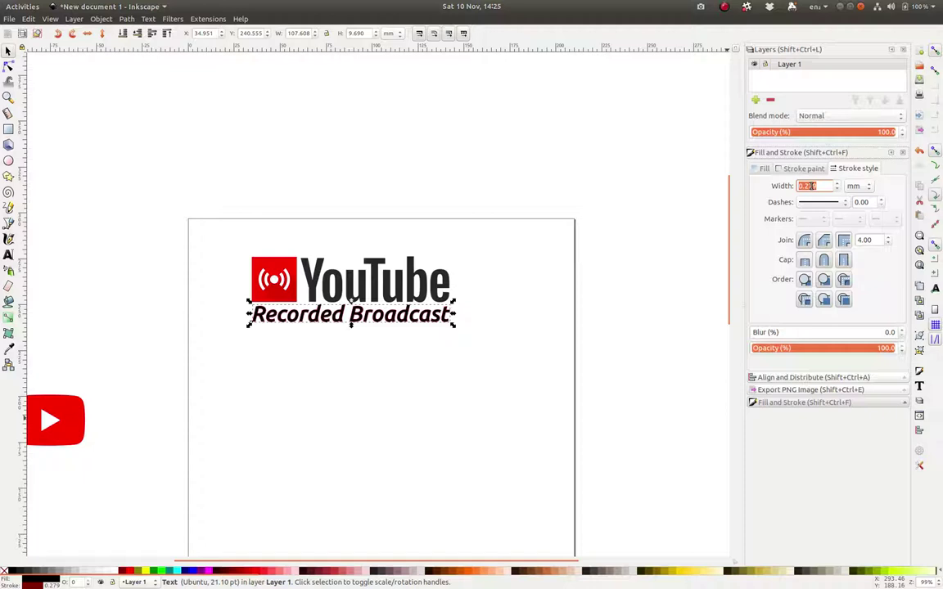
text(2)
click(853, 186)
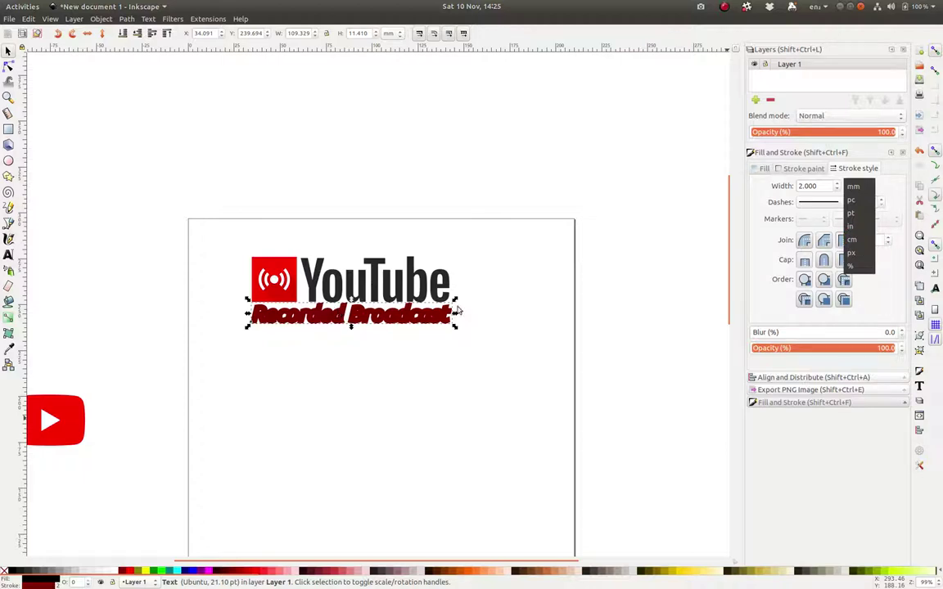
click(851, 252)
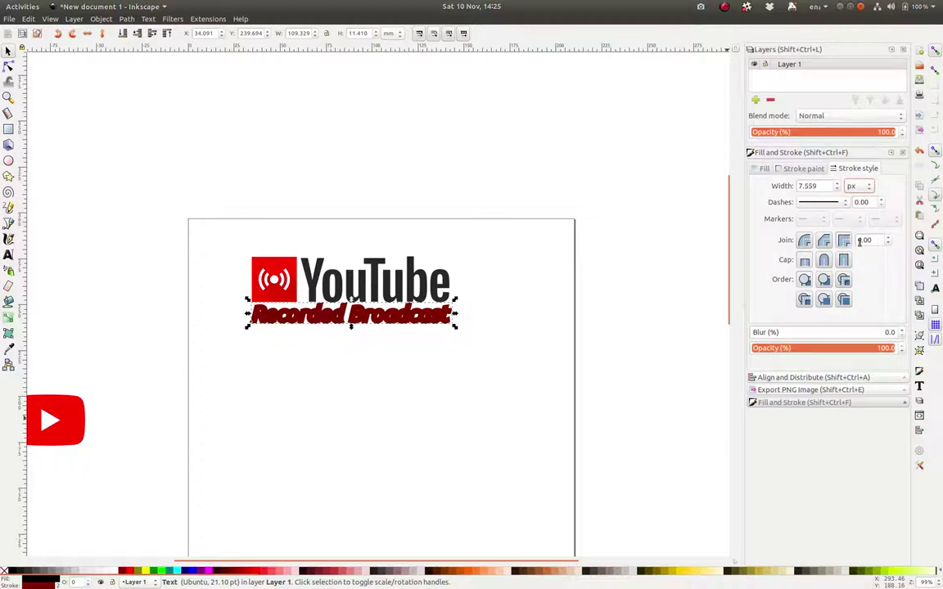
double_click(808, 186)
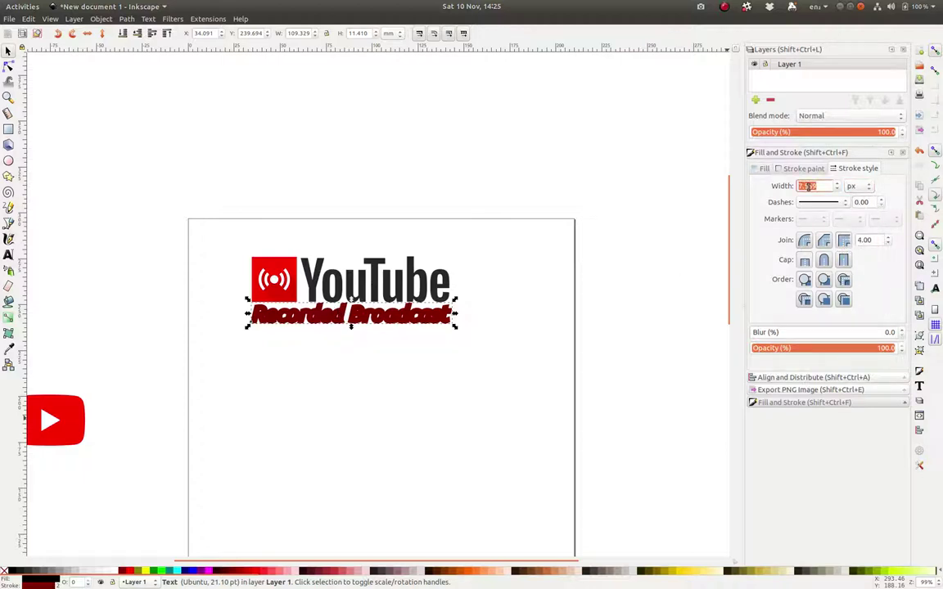
text(2)
key(Return)
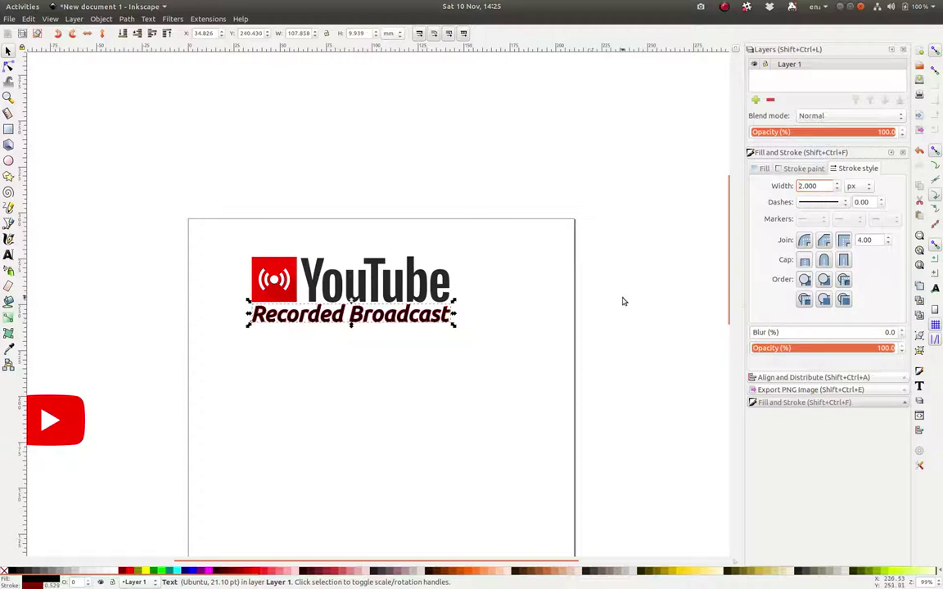
click(540, 330)
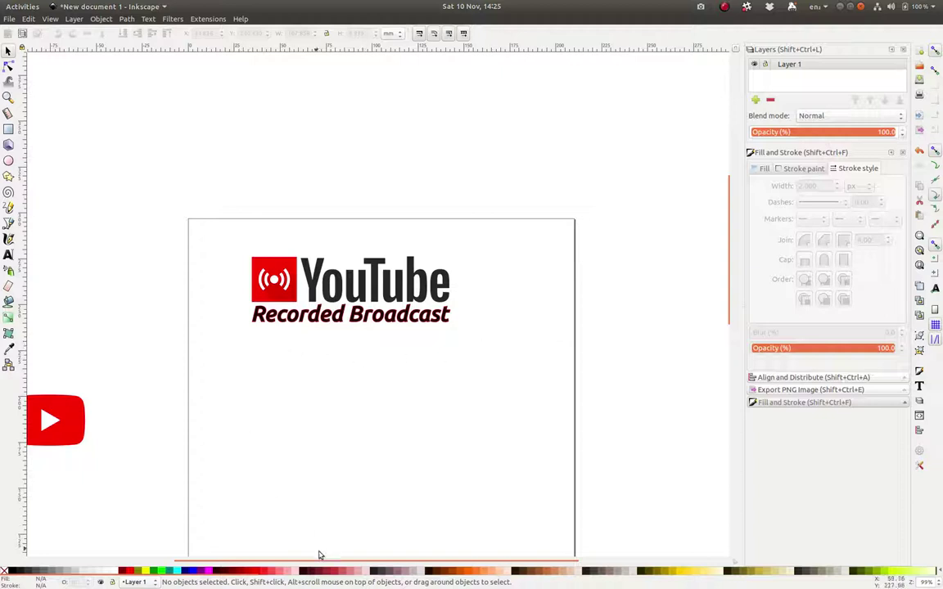
Step: Set the caption's fill colour to maroon
click(310, 328)
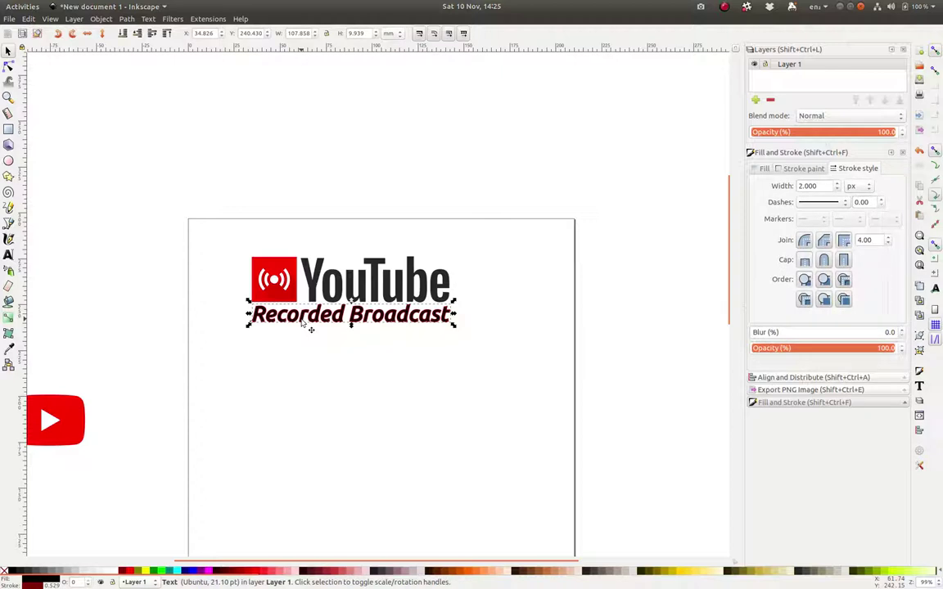
click(120, 573)
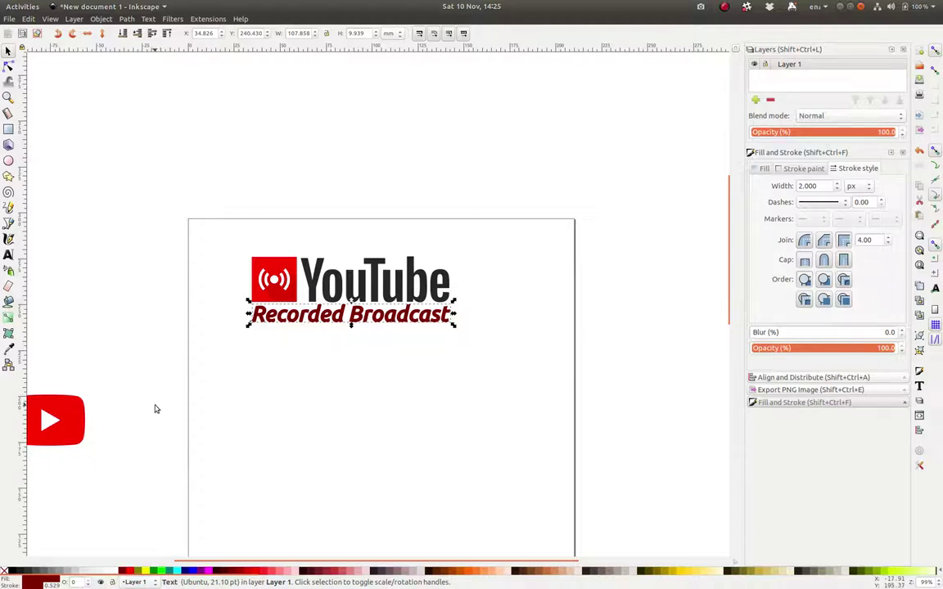
click(137, 295)
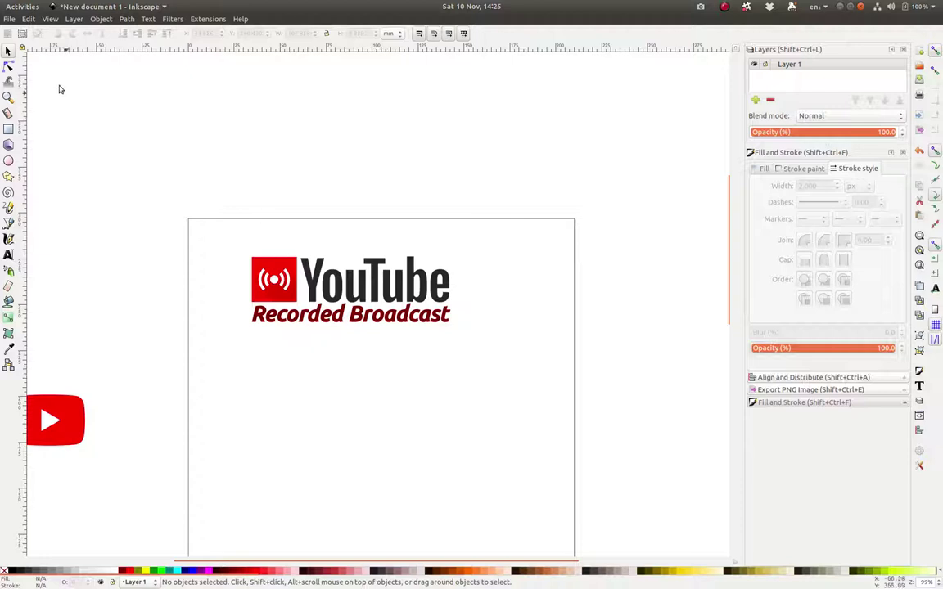
Step: Save the drawing as youtube-live-recorded-broadcast.svg in youtube-channel-art
click(10, 19)
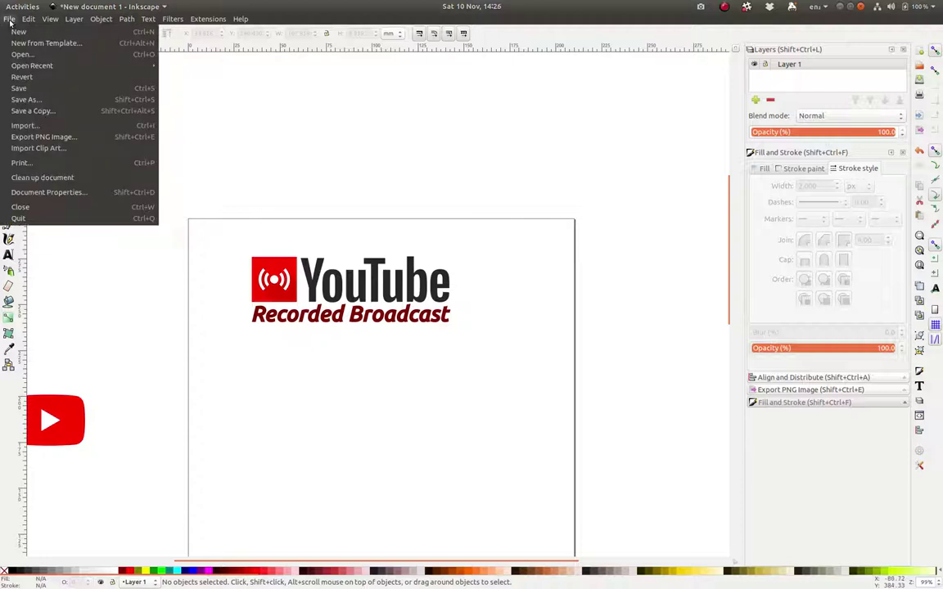
click(42, 93)
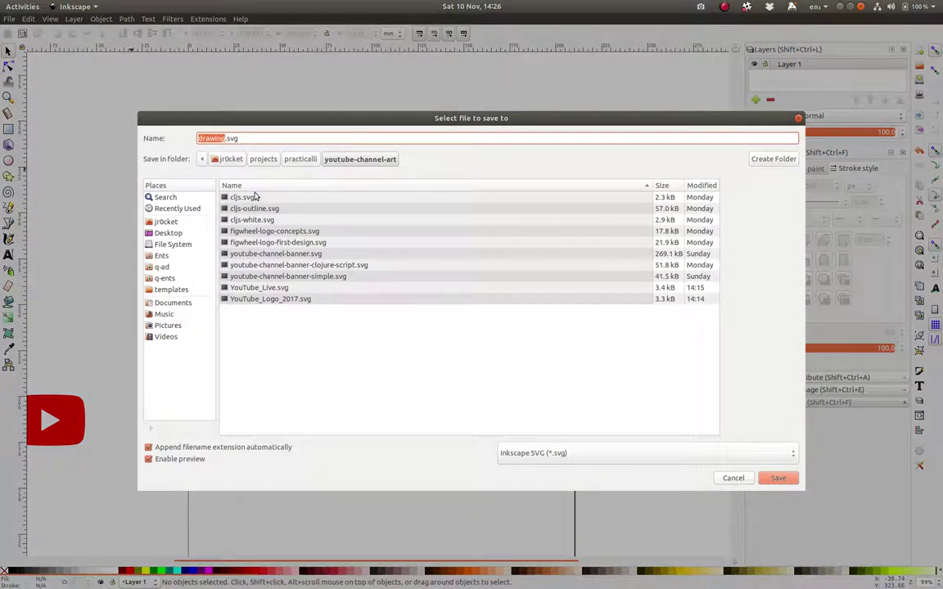
text(youtube)
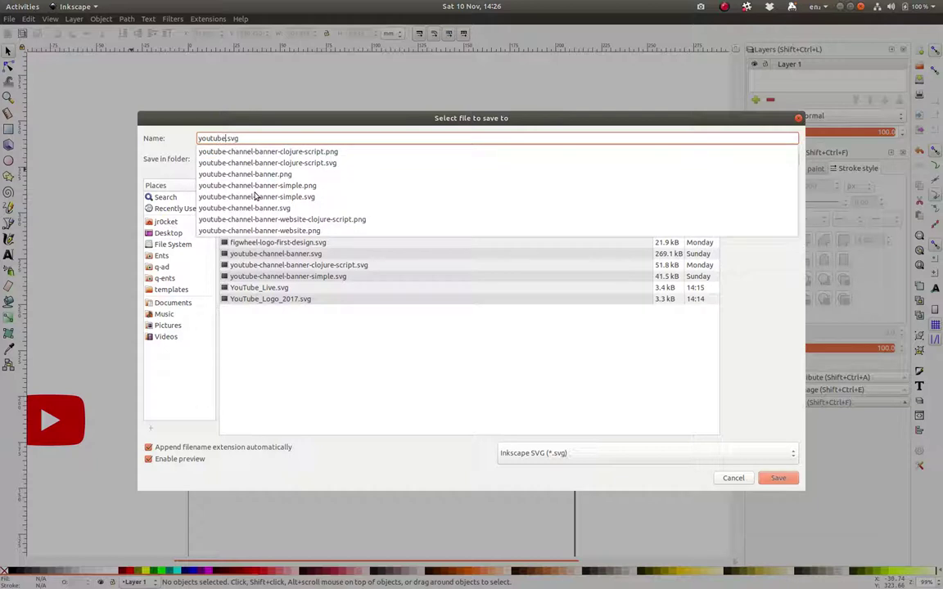
text(-live-)
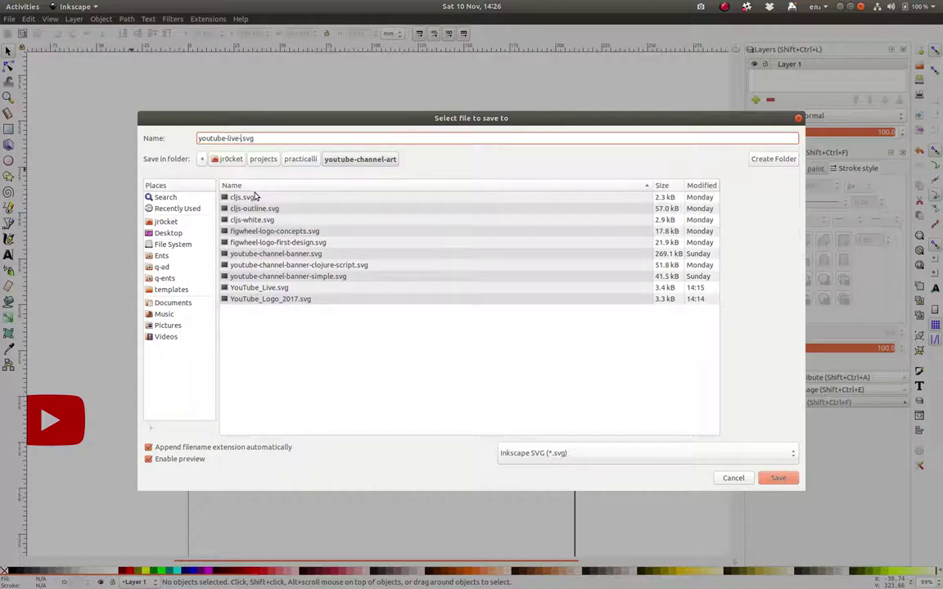
text(recorded-broadcast)
key(Return)
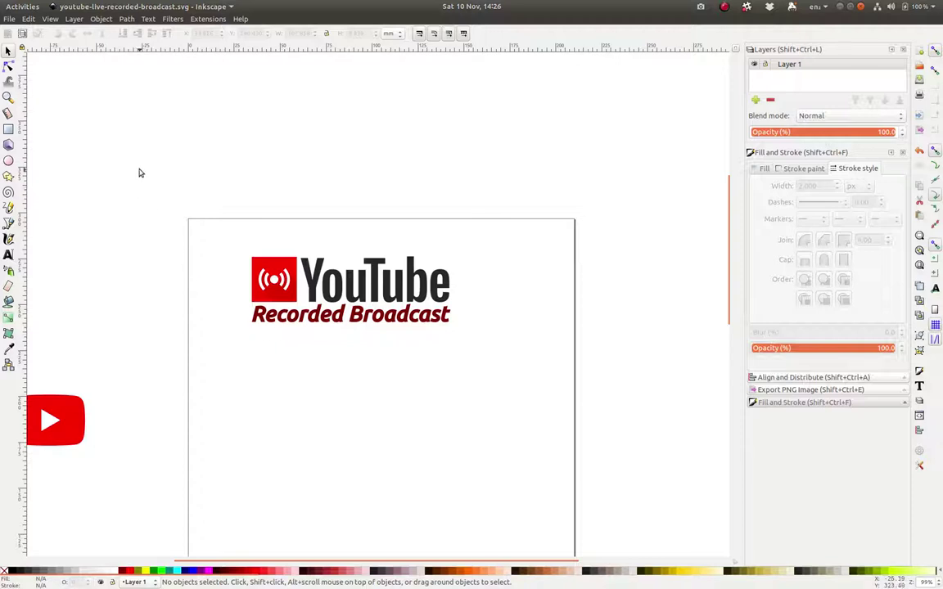
click(9, 18)
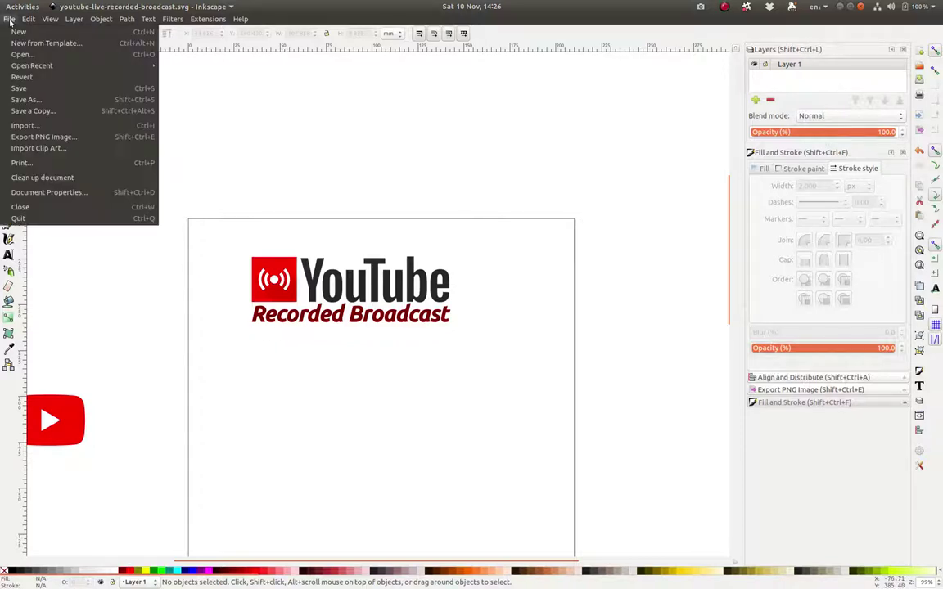
Step: Point the PNG export to the projects > practicalli > youtube-channel-art folder
click(76, 141)
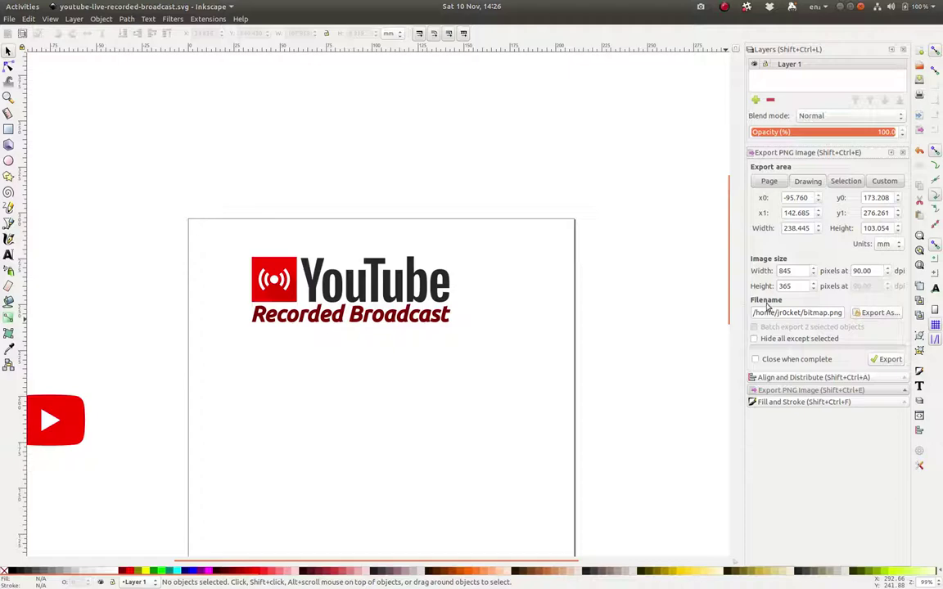
click(873, 316)
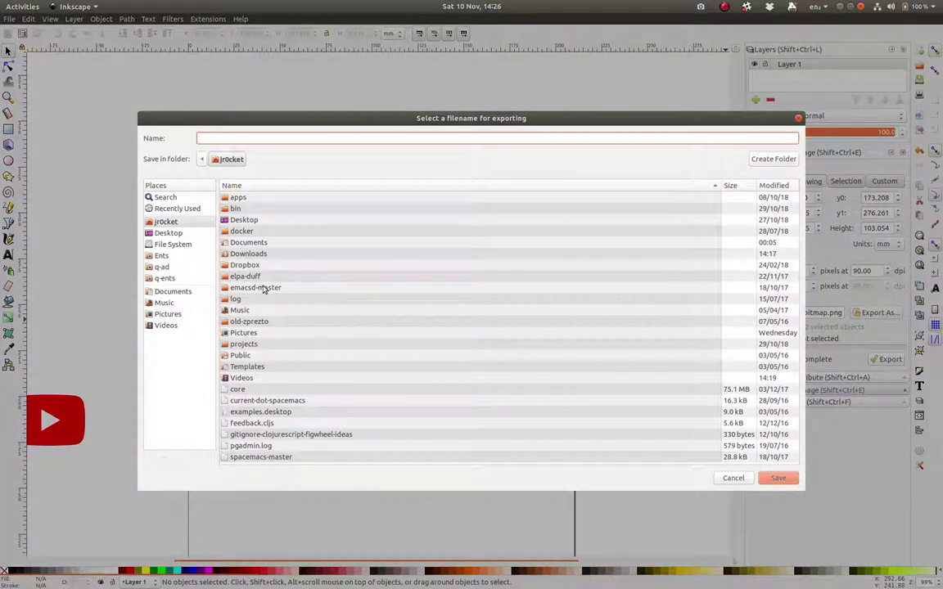
click(246, 345)
double_click(250, 346)
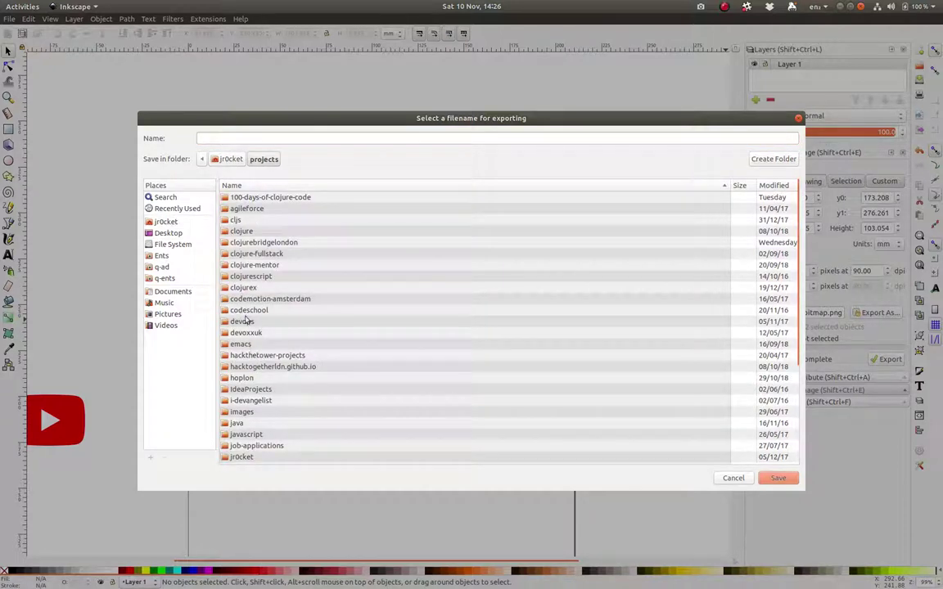
click(263, 434)
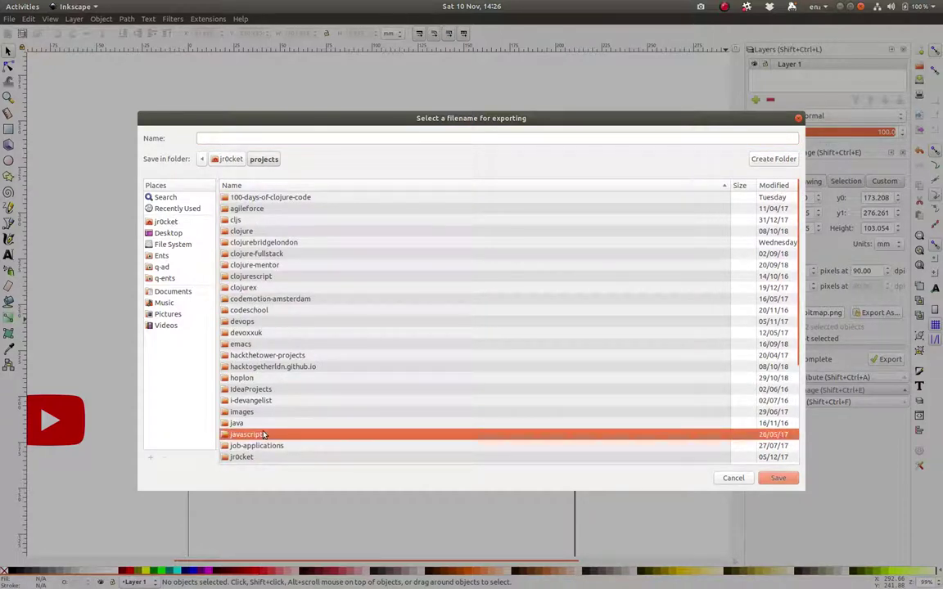
text(pra)
key(Return)
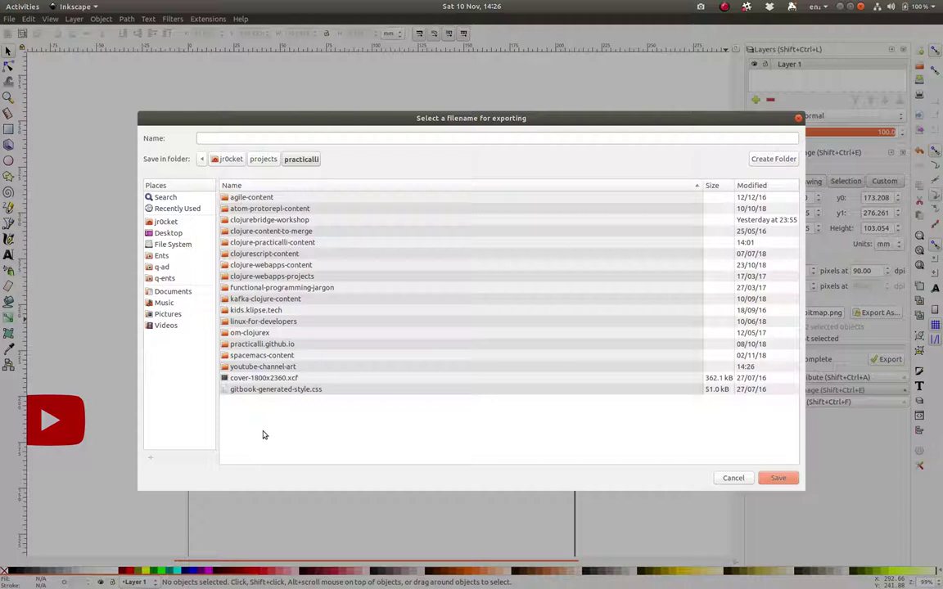
double_click(257, 367)
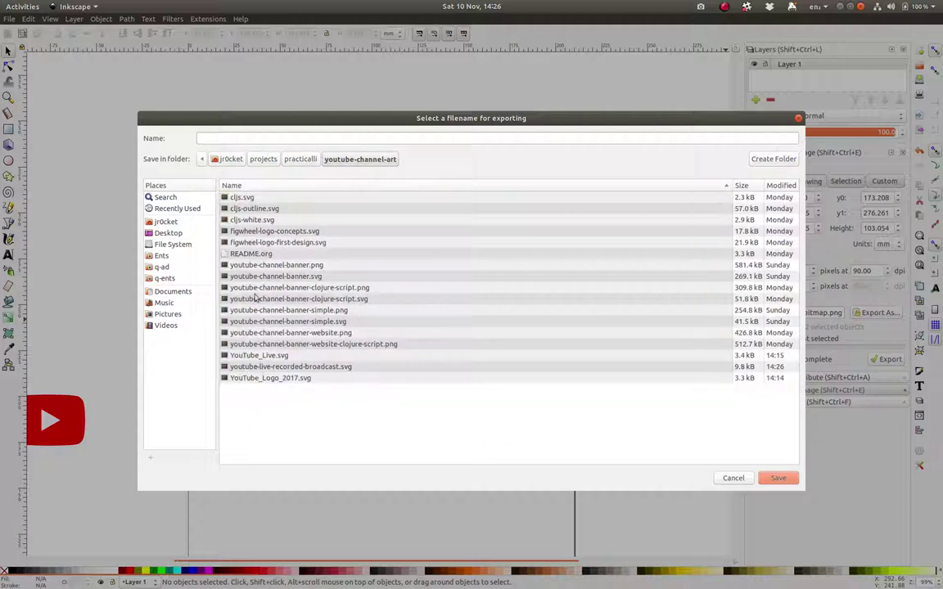
Step: Name the export file youtube-live-recorded-broadcast.png
click(285, 371)
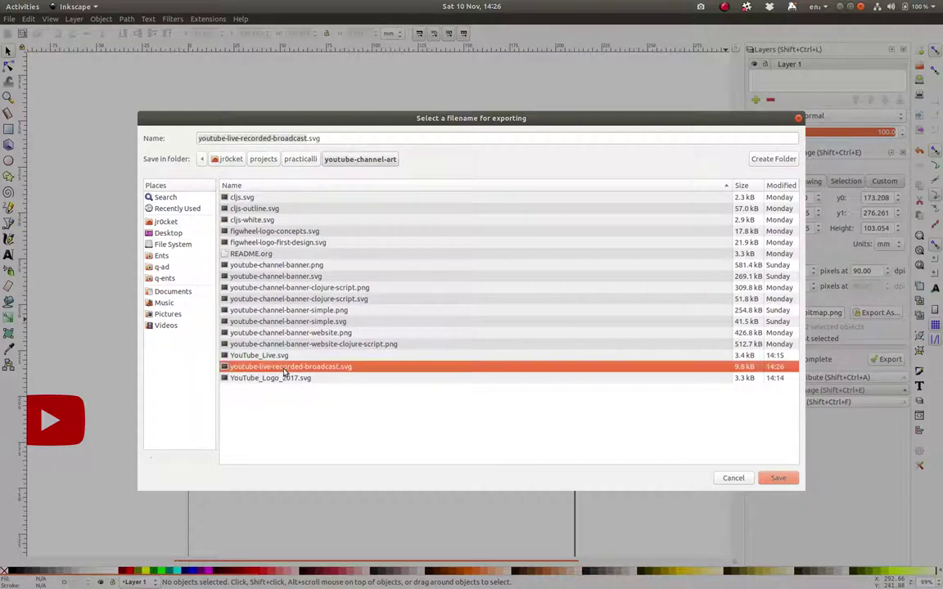
click(311, 139)
drag(310, 139, 341, 144)
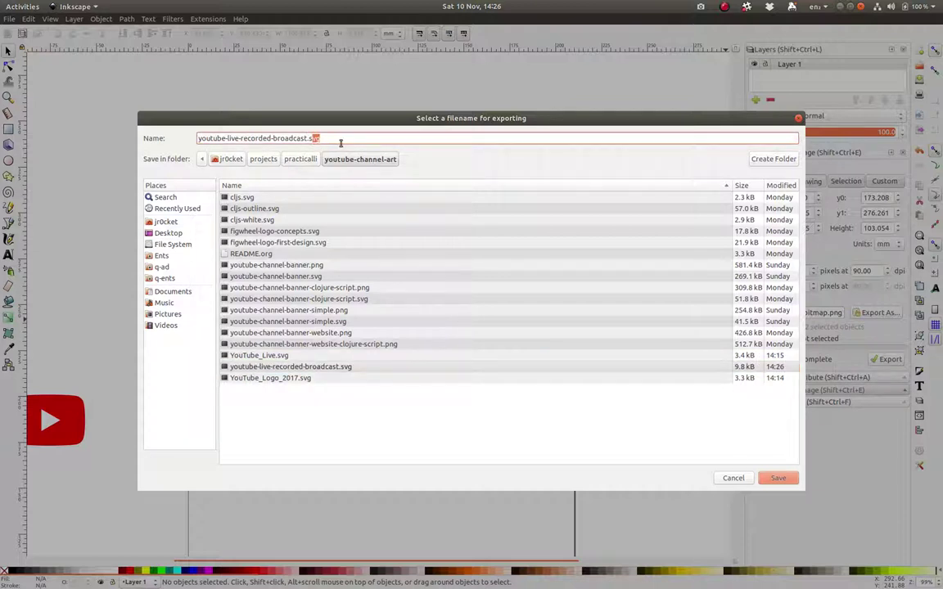
text(png)
Step: Confirm the PNG name, set export area to Page, and delete the stray play-button icon
click(779, 479)
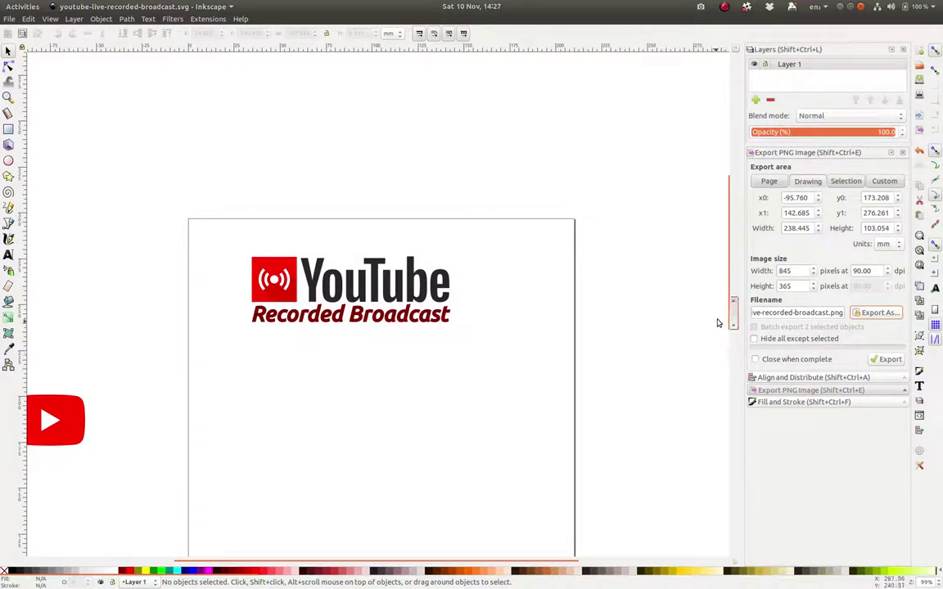
click(775, 183)
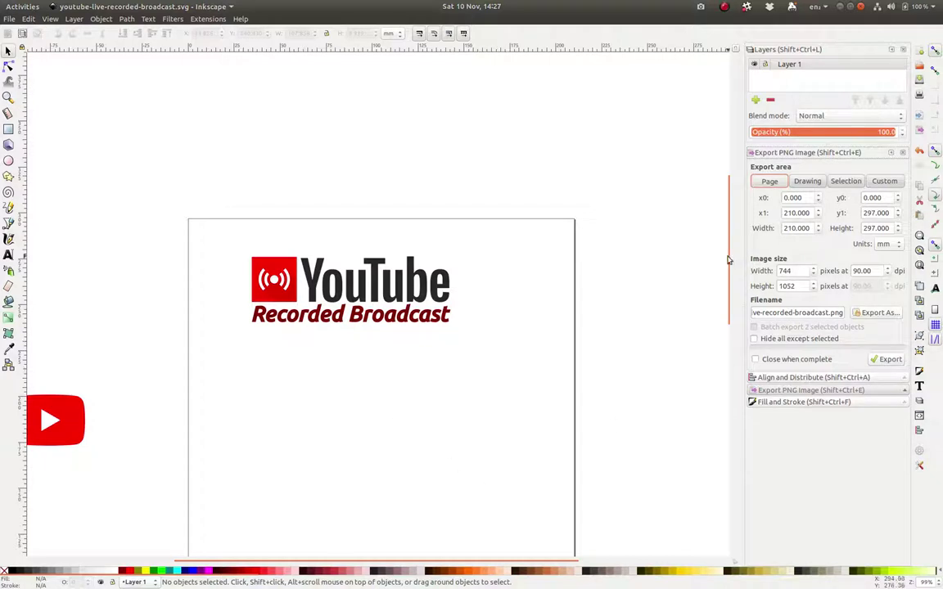
mouse_move(726, 254)
mouse_down()
mouse_move(718, 332)
mouse_move(727, 262)
mouse_up()
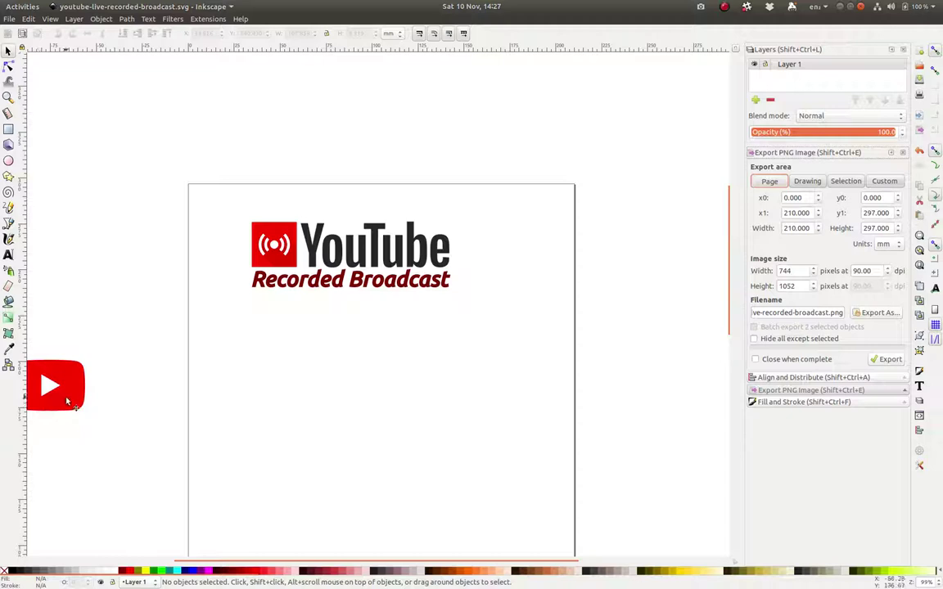
click(68, 401)
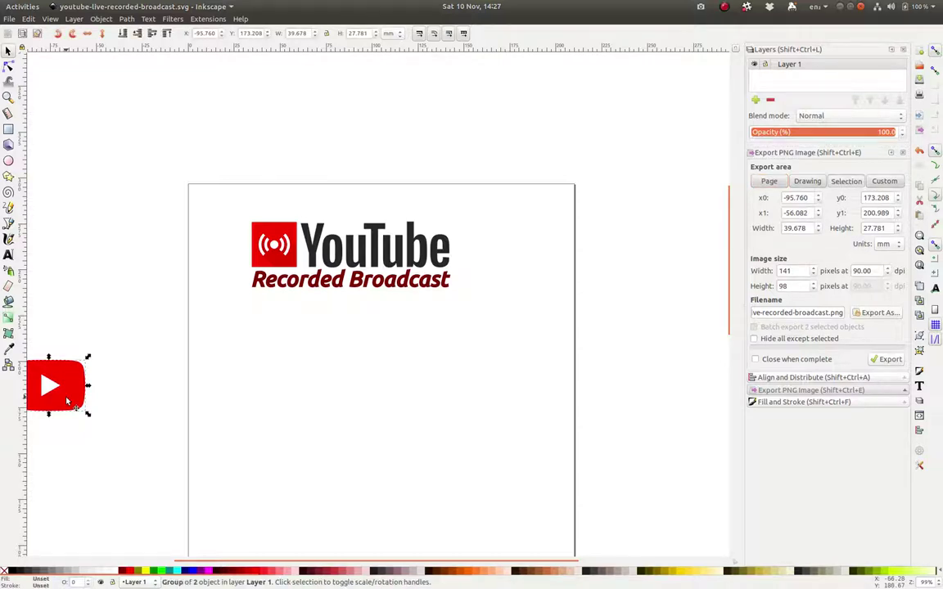
key(Delete)
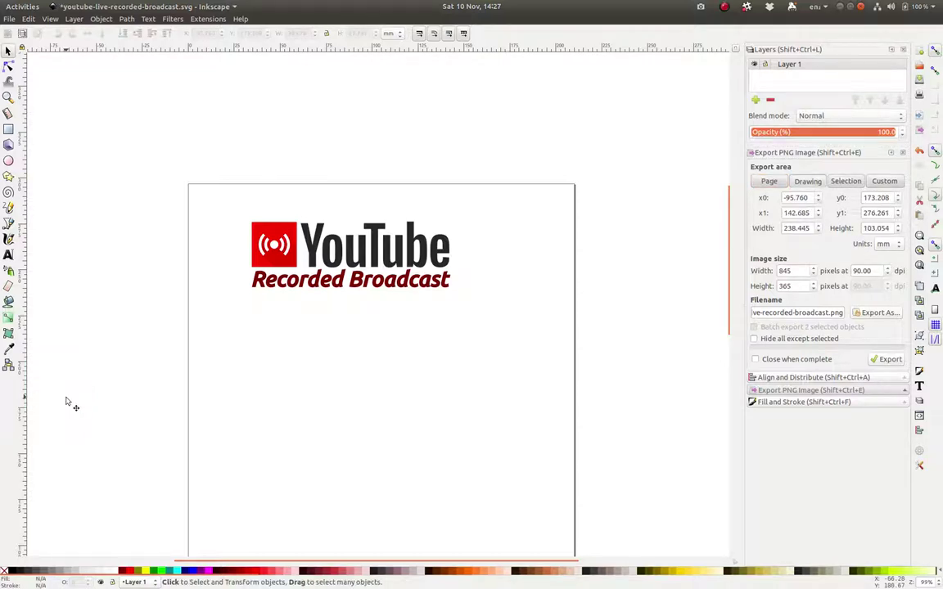
Step: Resize the page to fit the drawing from Document Properties
click(9, 18)
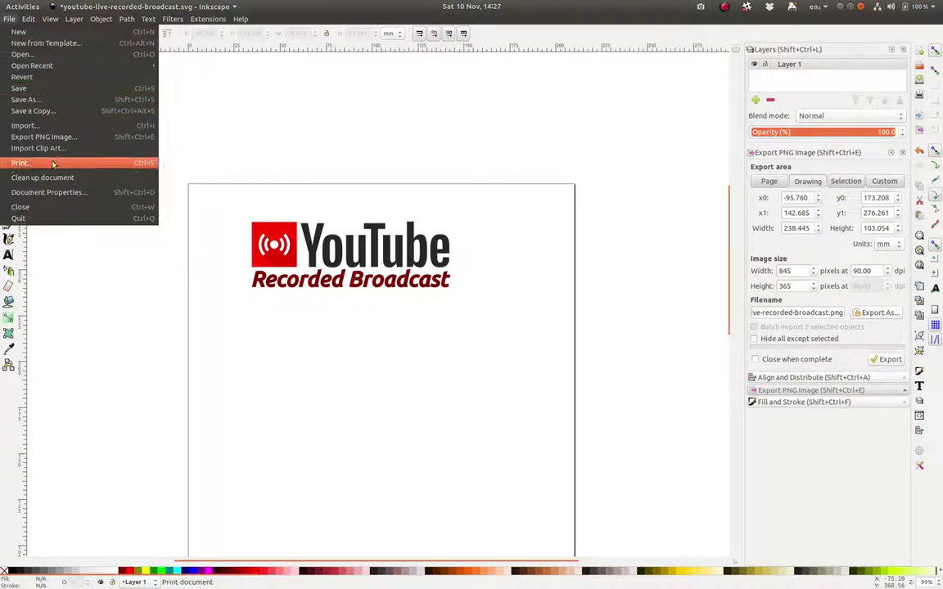
click(60, 192)
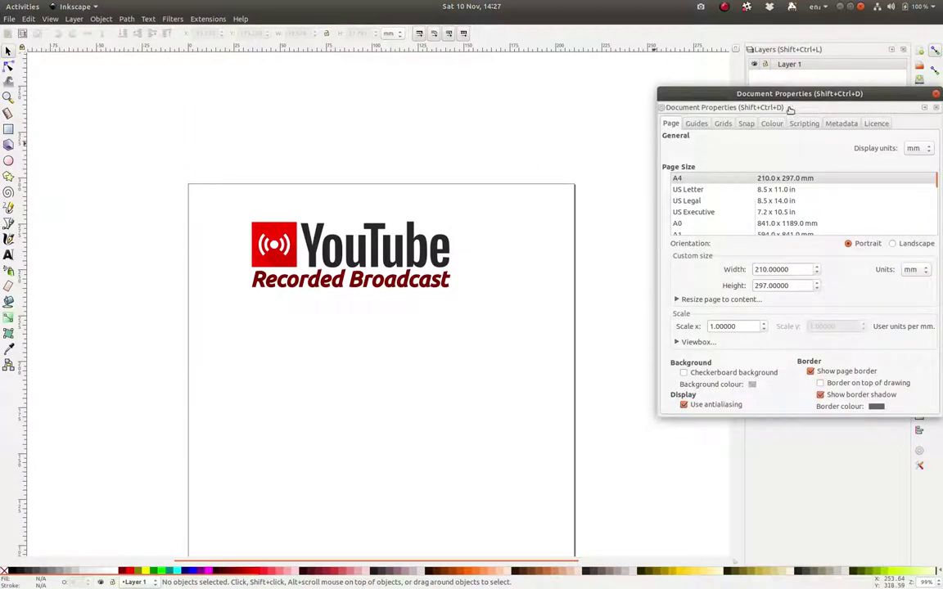
drag(713, 88, 646, 91)
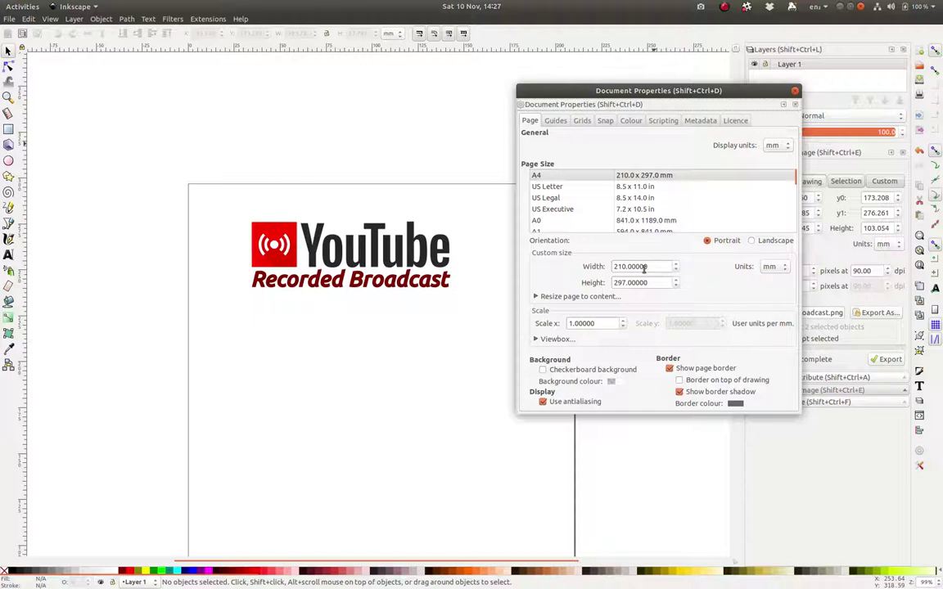
click(601, 299)
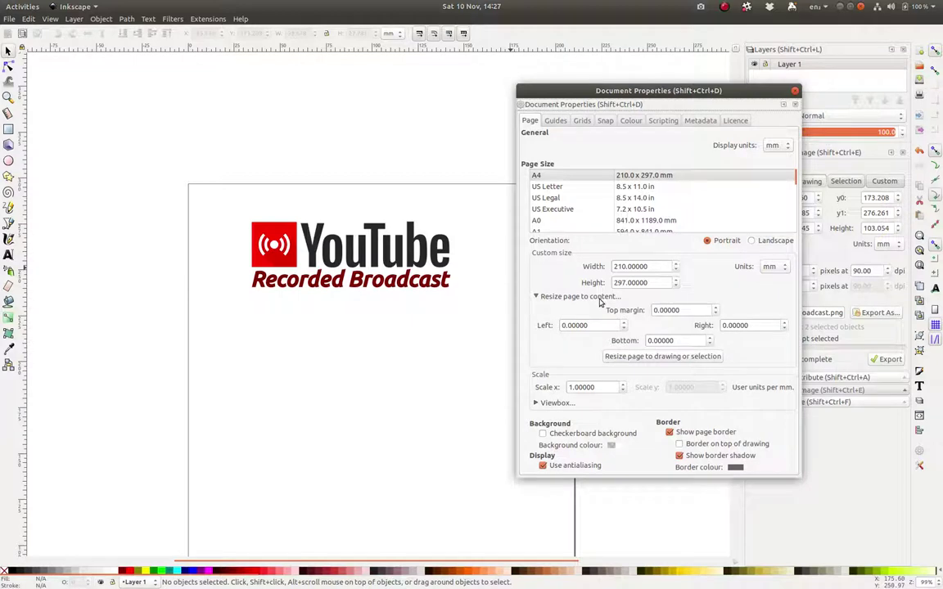
click(686, 357)
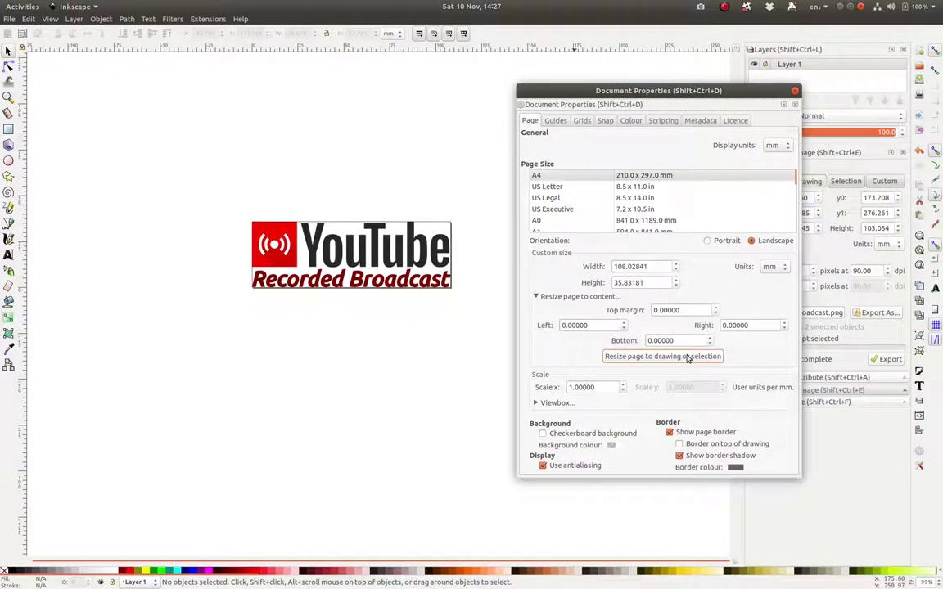
Step: Set all four page margins to 4 mm and refit the page to 116.03 × 43.83 mm
click(655, 310)
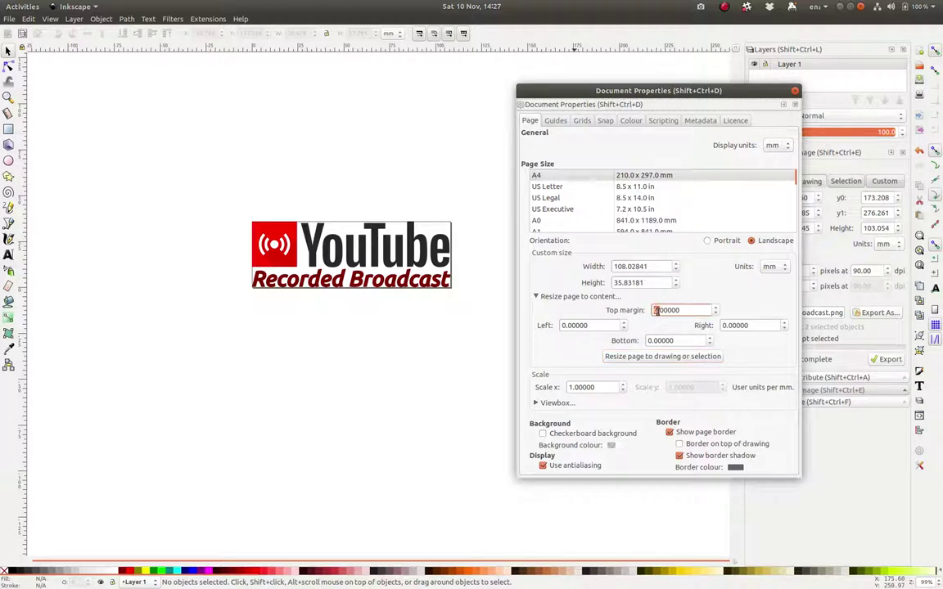
double_click(656, 311)
text(4)
key(Tab)
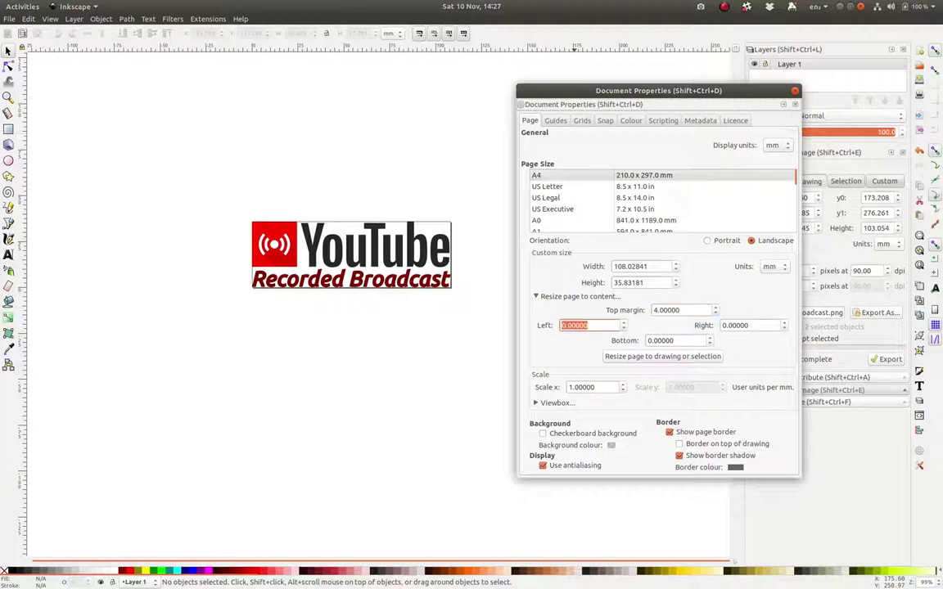
text(4)
key(Tab)
text(4)
key(Tab)
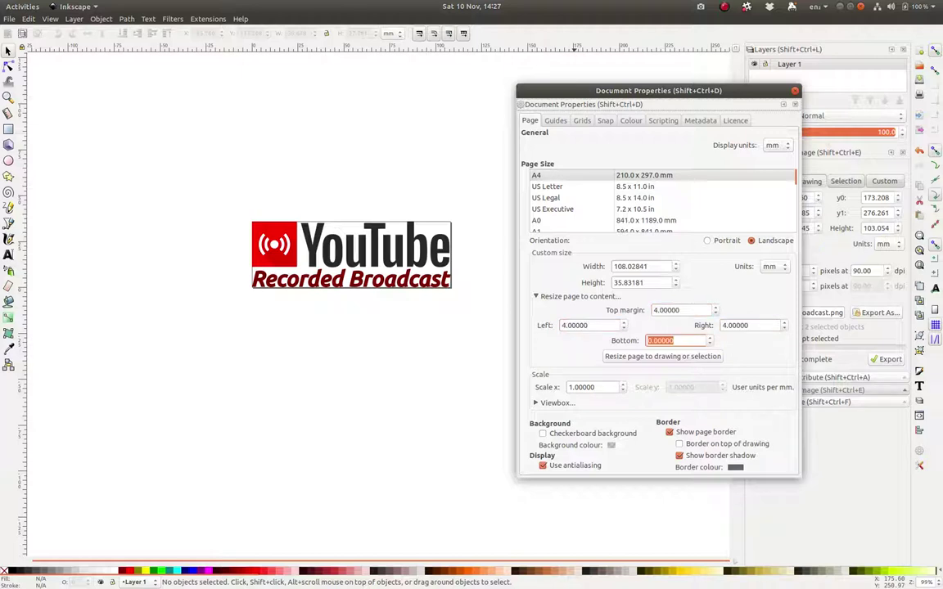
text(4)
key(Tab)
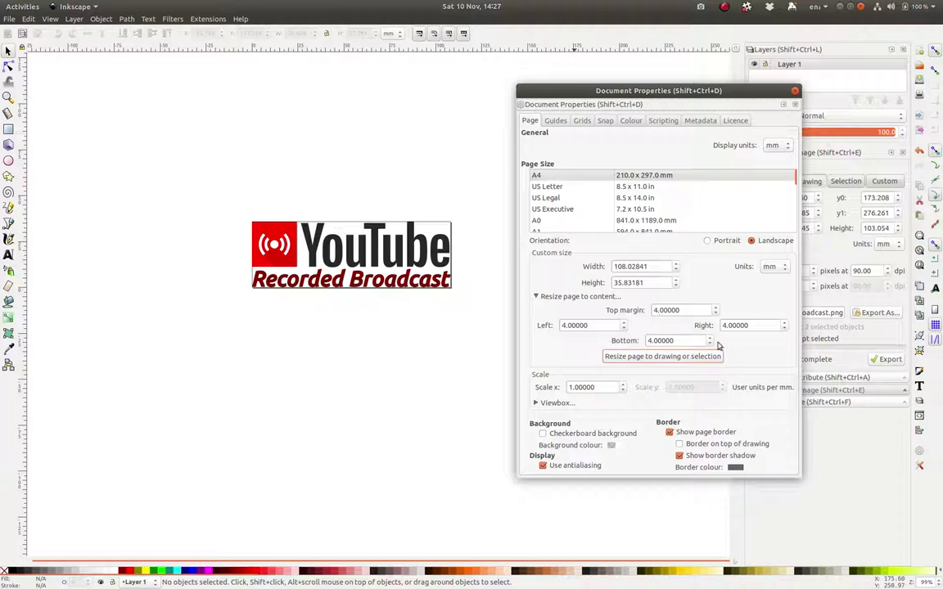
click(683, 358)
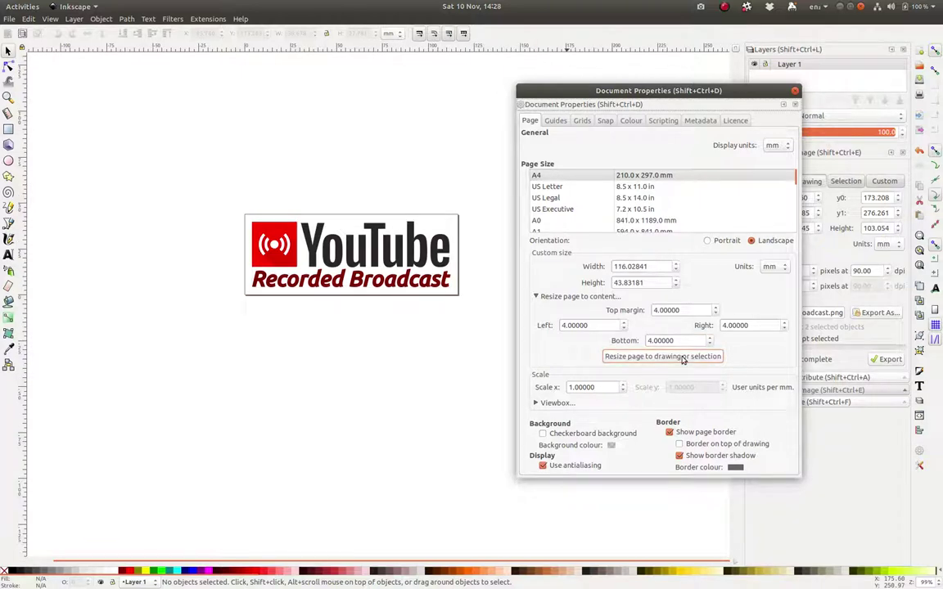
Step: Set the page background colour to opaque white, RGBA ffffffff
click(567, 436)
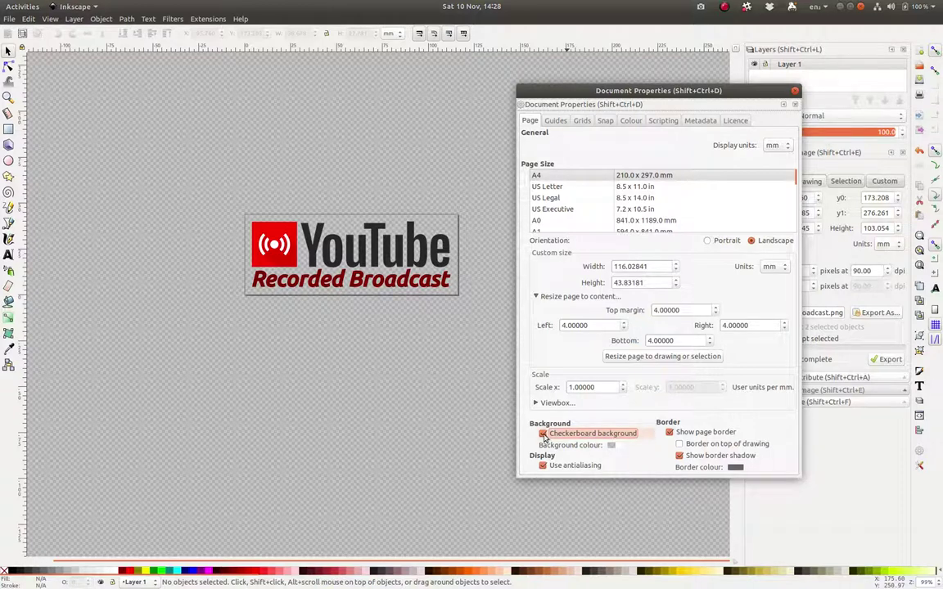
click(593, 434)
click(612, 446)
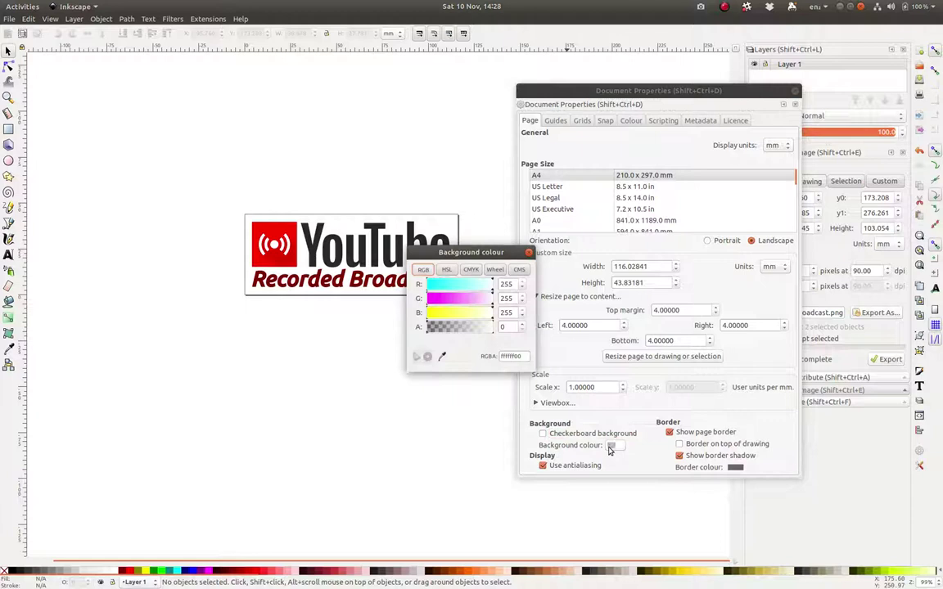
click(497, 333)
mouse_move(492, 327)
mouse_down()
mouse_move(421, 330)
mouse_move(500, 335)
mouse_up()
click(530, 253)
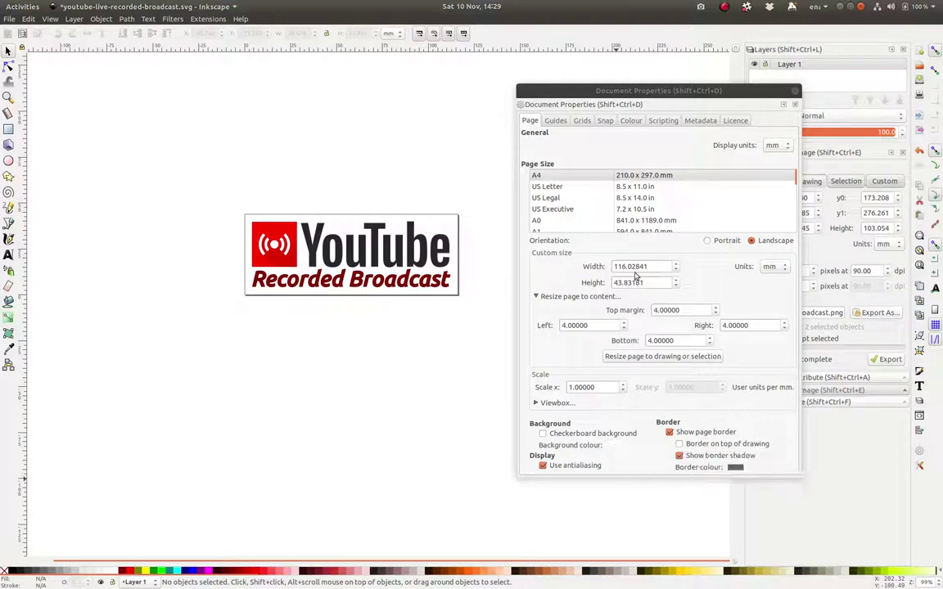
Step: Export the whole page as youtube-live-recorded-broadcast.png at 411 × 155 px
click(794, 92)
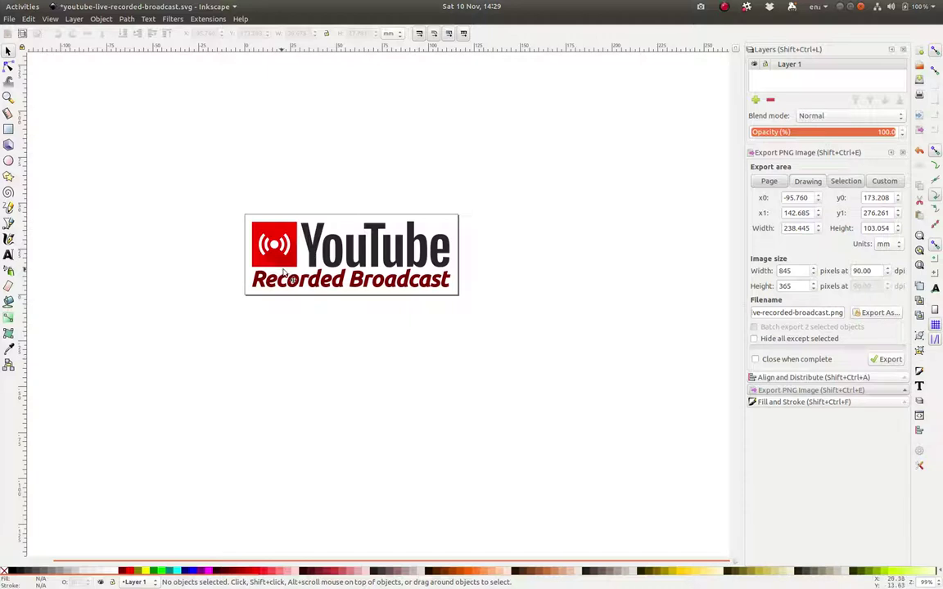
click(768, 181)
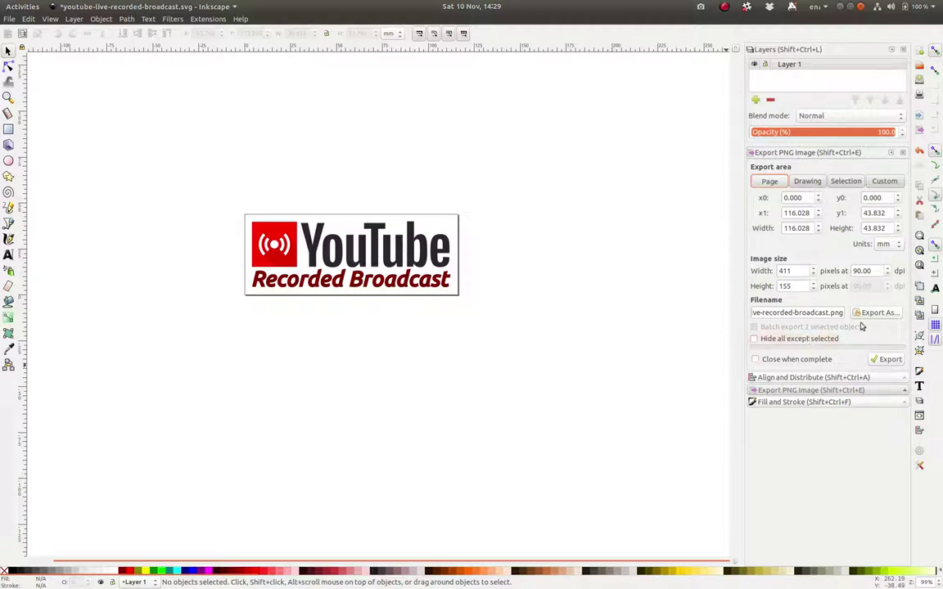
click(883, 360)
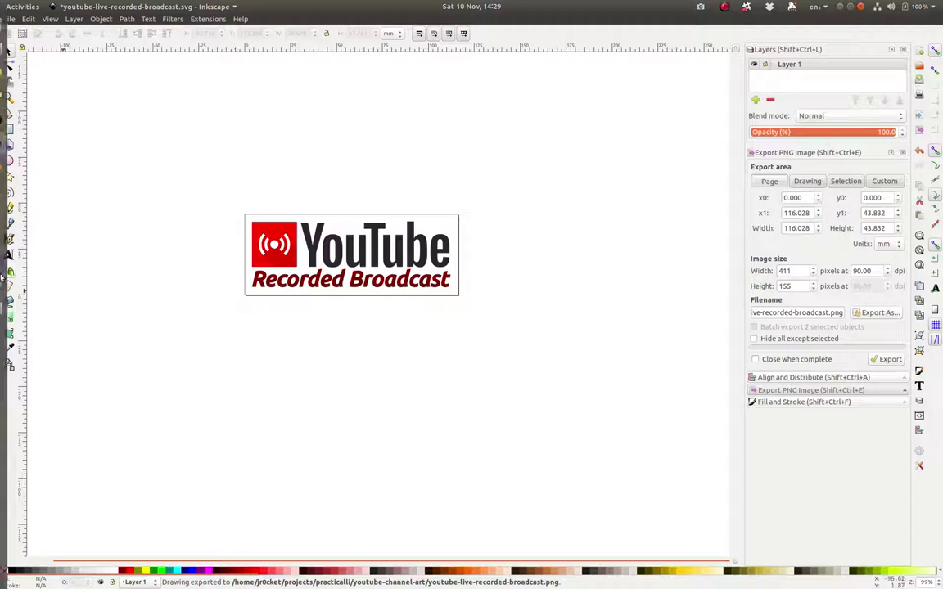
click(6, 27)
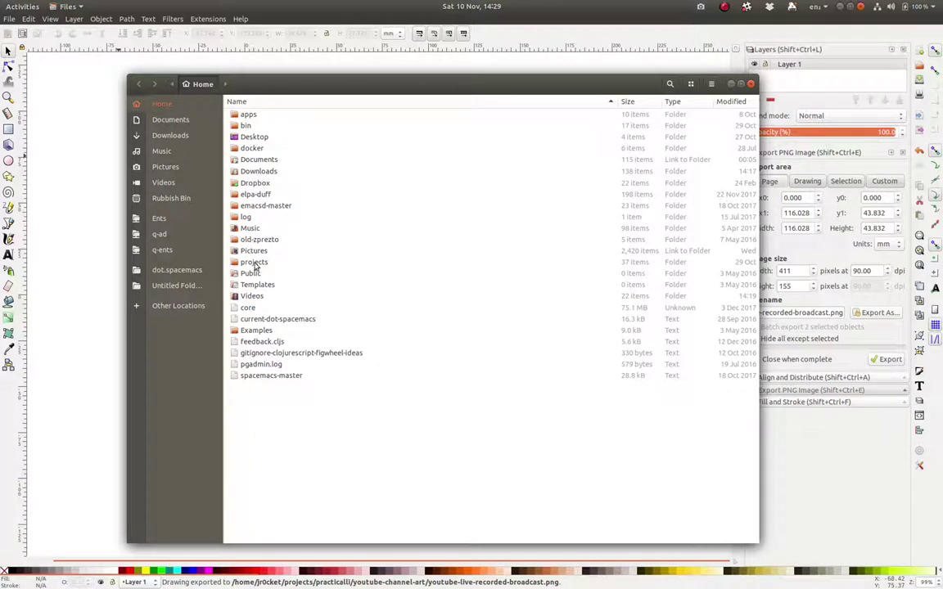
double_click(254, 263)
text(pr)
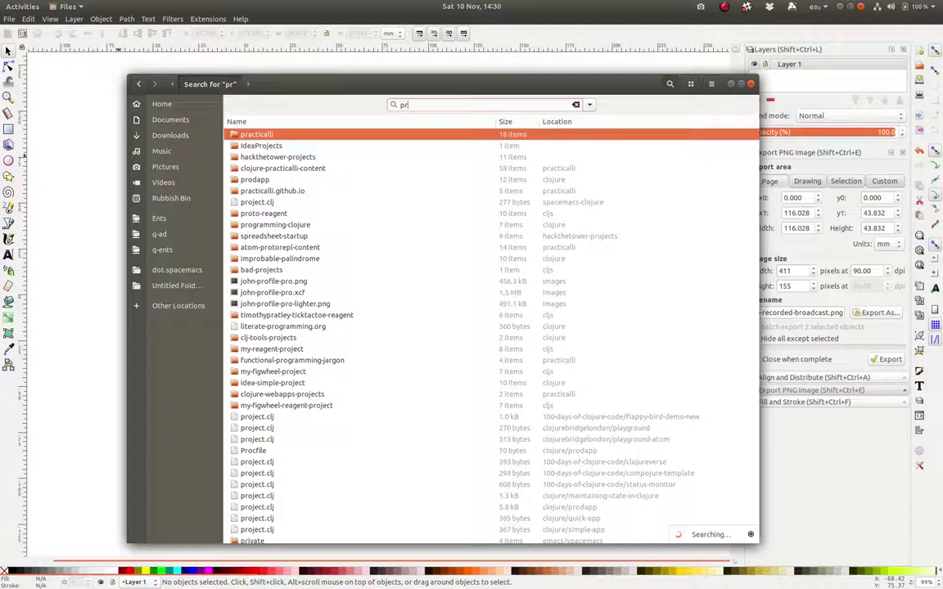
key(Return)
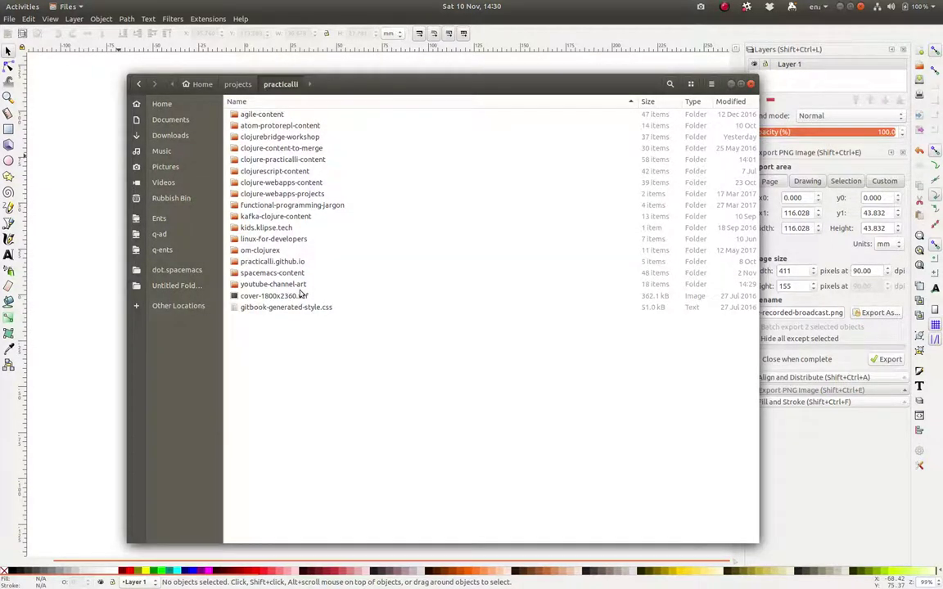
double_click(300, 287)
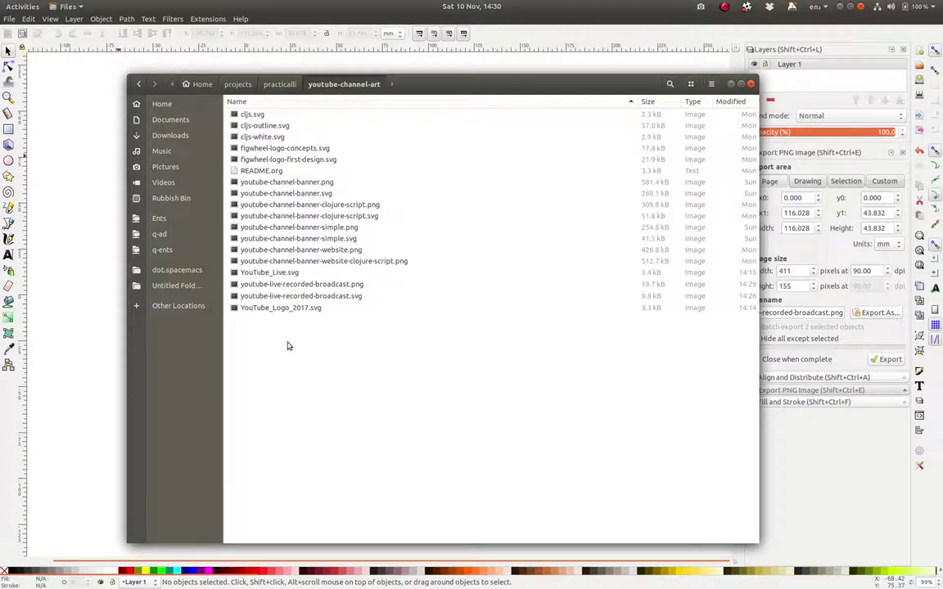
double_click(341, 286)
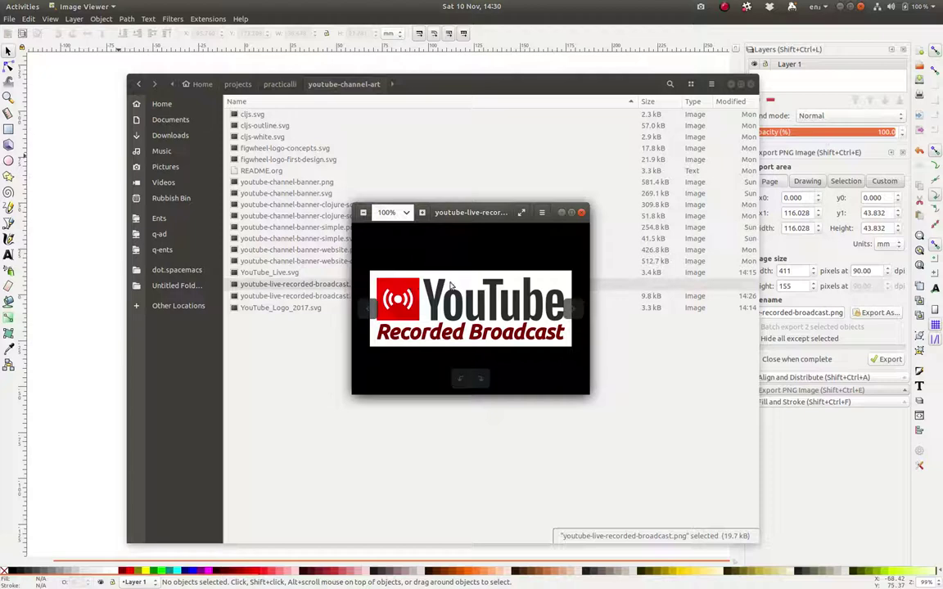
click(581, 214)
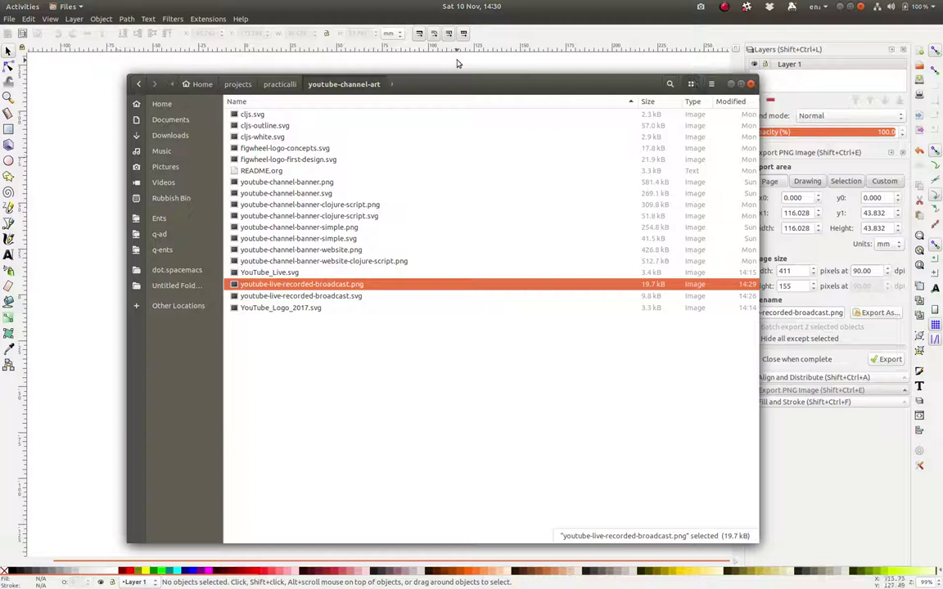
click(413, 59)
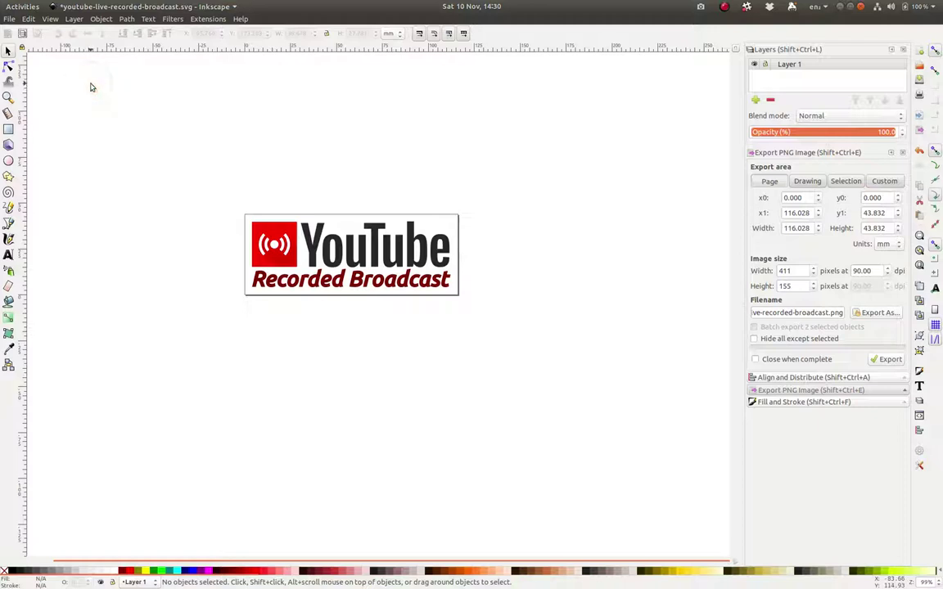
Step: Save the cropped logo with Ctrl+S, overwriting youtube-live-recorded-broadcast.svg
key(ctrl+s)
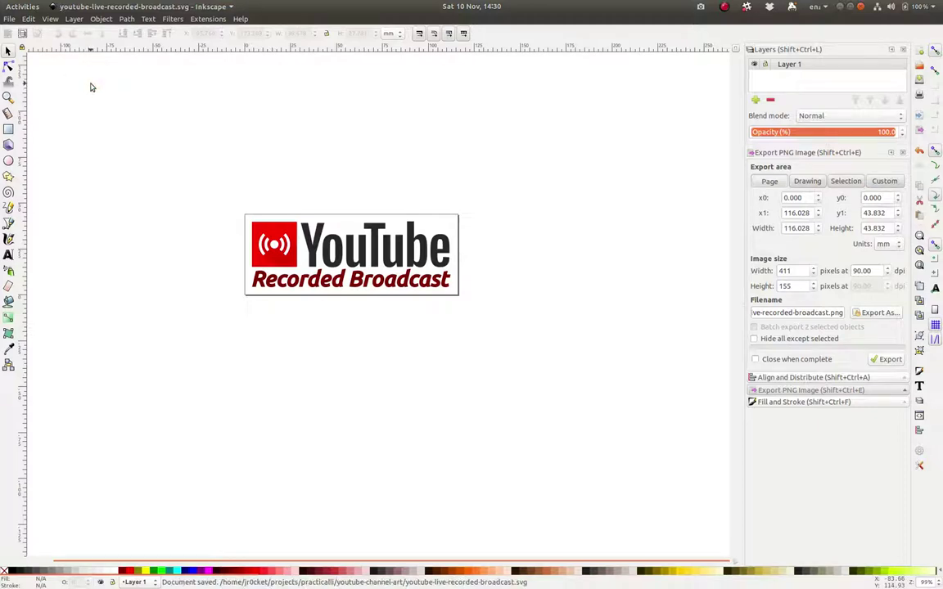